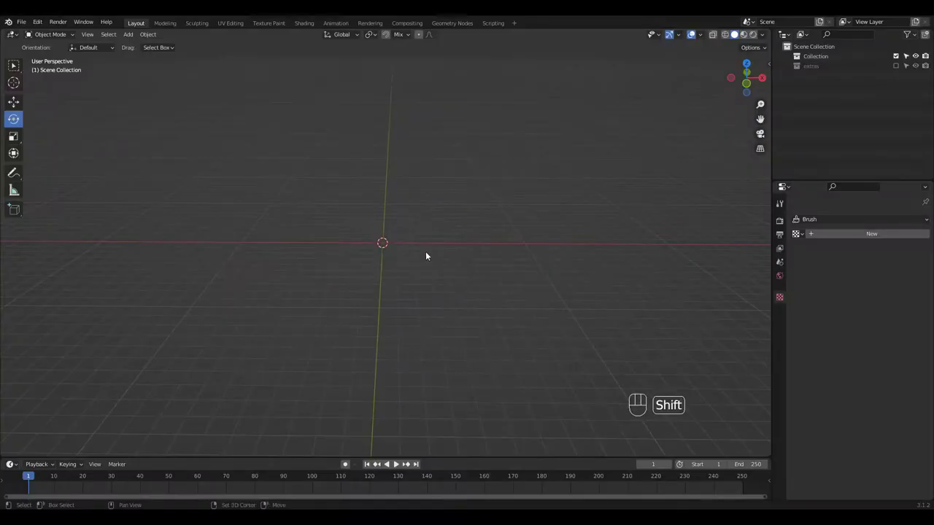
Step: Add a UV sphere at the origin and raise it along Z so its base rests on the ground
key(shift+a)
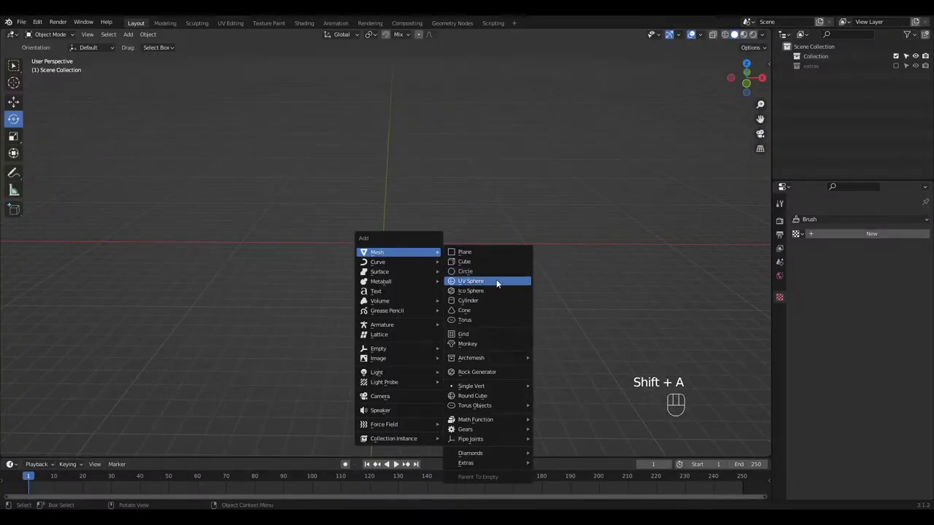
click(495, 280)
ctrl+middle_drag(415, 236, 447, 175)
shift+middle_drag(458, 222, 554, 215)
key(g)
drag(434, 217, 435, 179)
Step: Shade the sphere smooth
shift+middle_drag(459, 225, 448, 240)
right_click(438, 230)
click(443, 231)
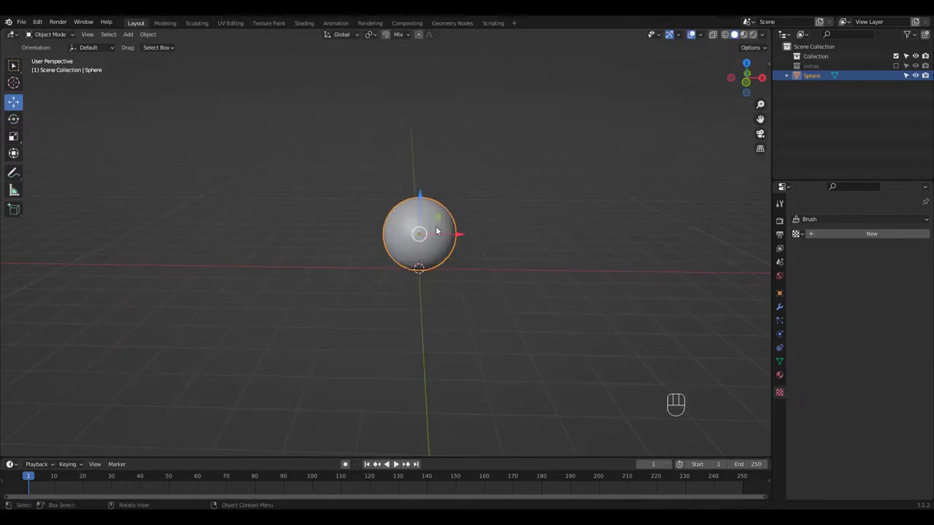
Step: Scale from the sphere's top vertex by about 1.5 in front view, using Smooth proportional editing with a size of about 2.14
key(Tab)
middle_drag(441, 219, 436, 203)
click(436, 199)
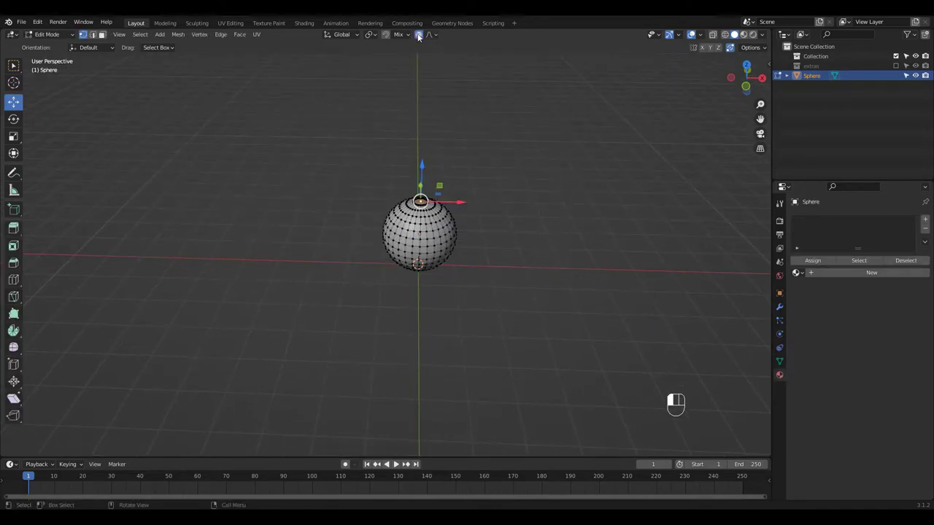
key(KP_1)
key(s)
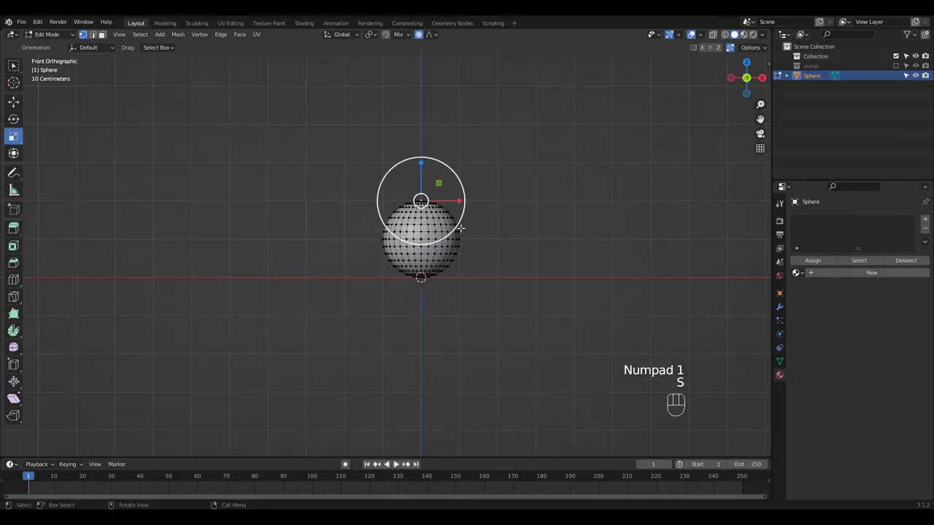
key(f)
key(f)
key(f)
key(f)
key(f)
key(f)
key(f)
key(f)
key(f)
key(f)
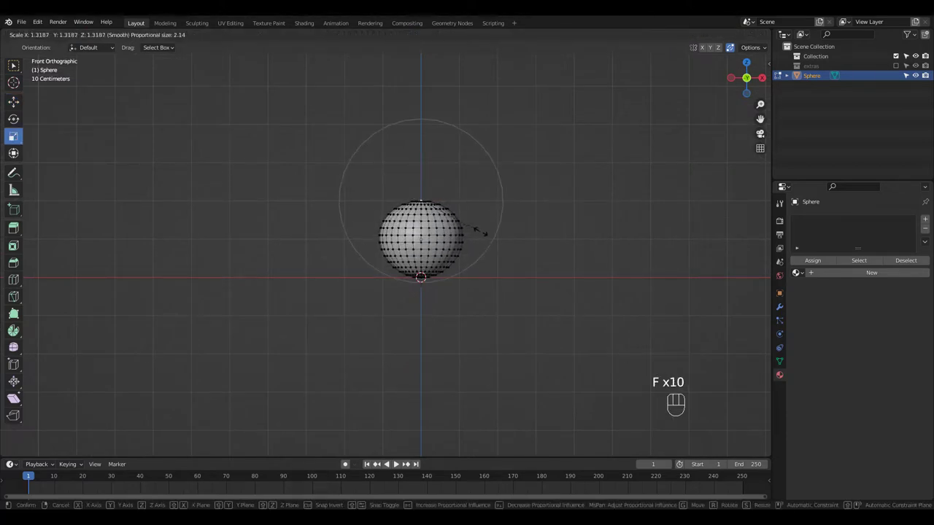
click(485, 249)
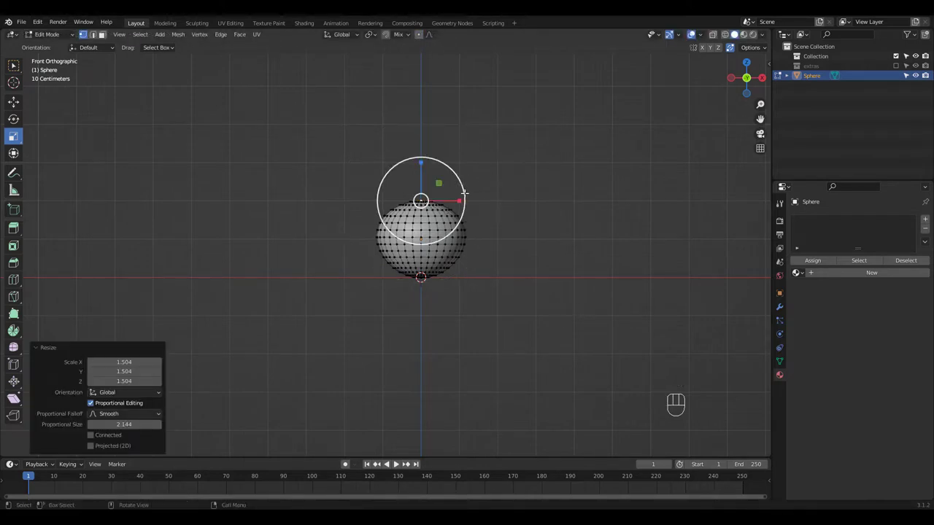
Step: Scale the whole sphere mesh by about 1.2 along Z
key(s)
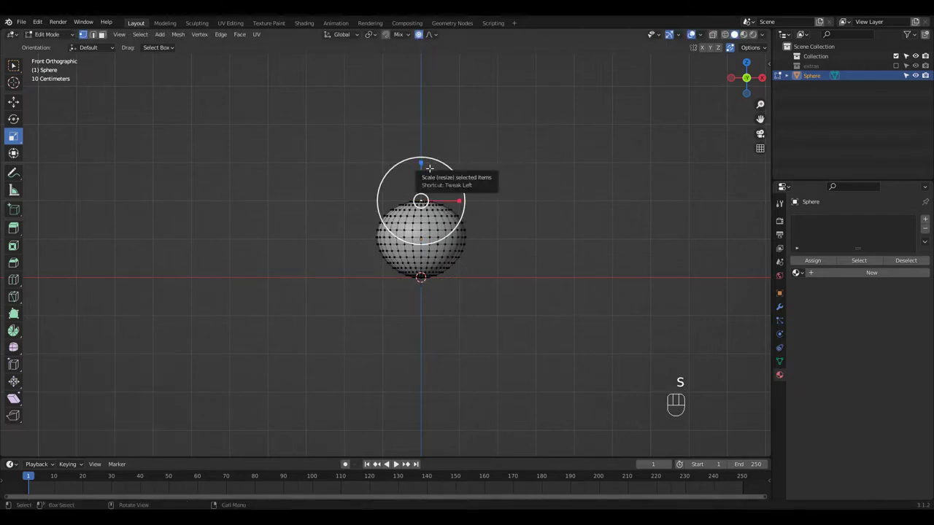
key(a)
drag(422, 202, 421, 186)
click(420, 183)
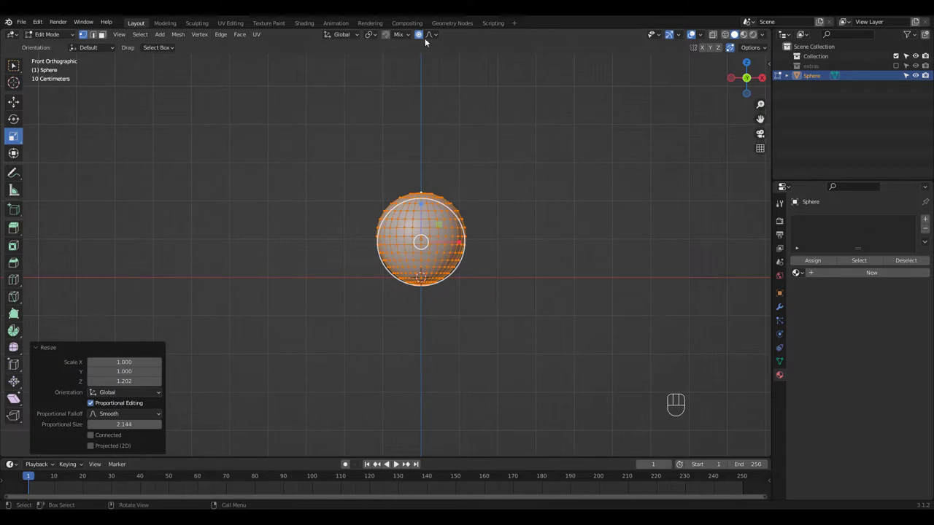
Step: Turn off proportional editing and delete the faces around the sphere's bottom pole, growing the selection twice from the pole vertex
ctrl+middle_drag(472, 250, 484, 174)
click(407, 287)
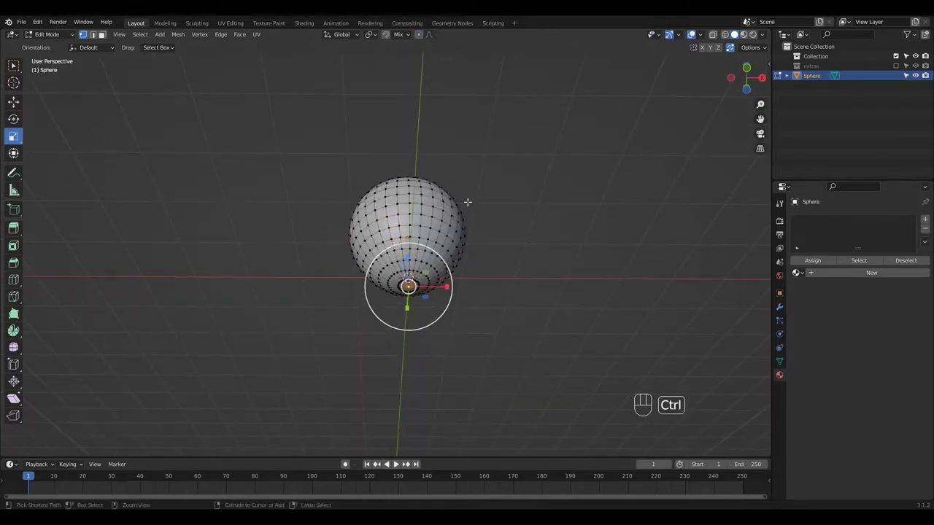
key(ctrl+KP_Add)
key(ctrl+KP_Add)
key(x)
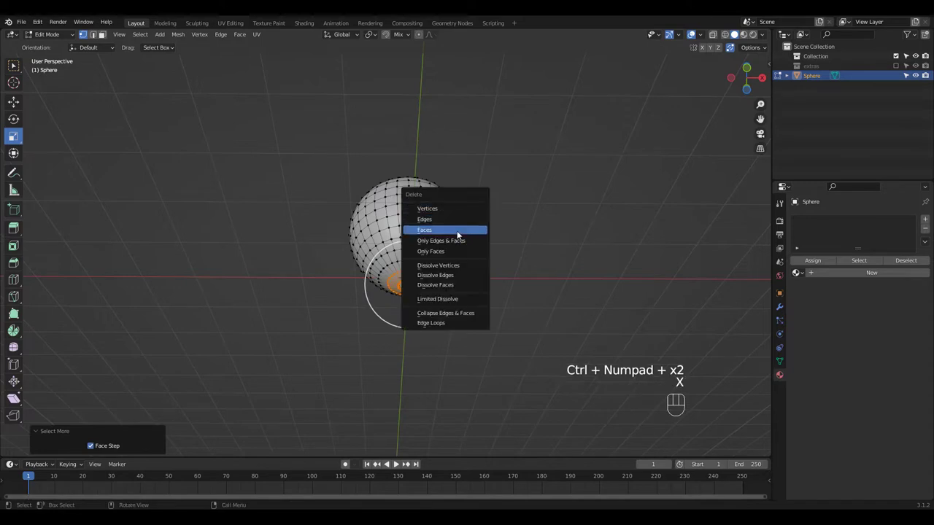
click(456, 230)
Step: Delete the faces around the sphere's top pole to open a round hole
middle_drag(461, 205, 461, 296)
shift+middle_drag(442, 225, 445, 306)
ctrl+middle_drag(445, 306, 430, 219)
key(c)
click(414, 209)
key(x)
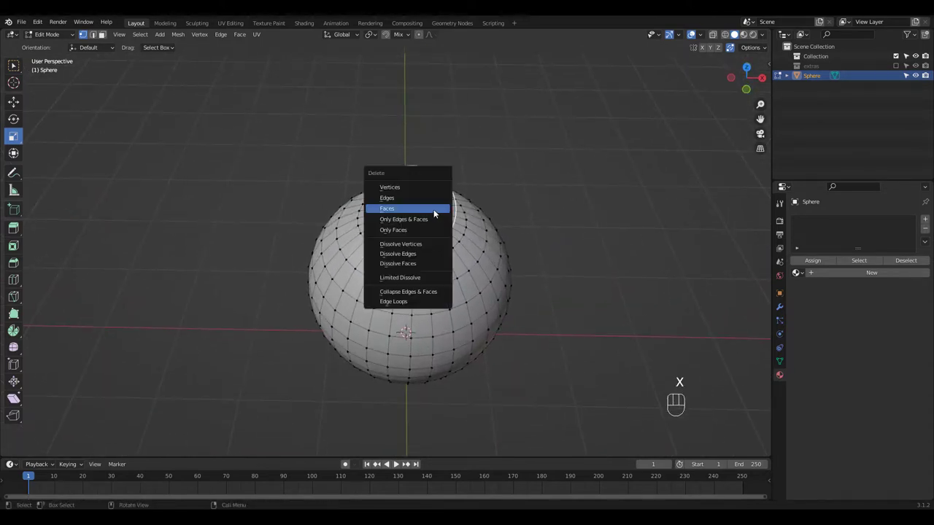
click(431, 200)
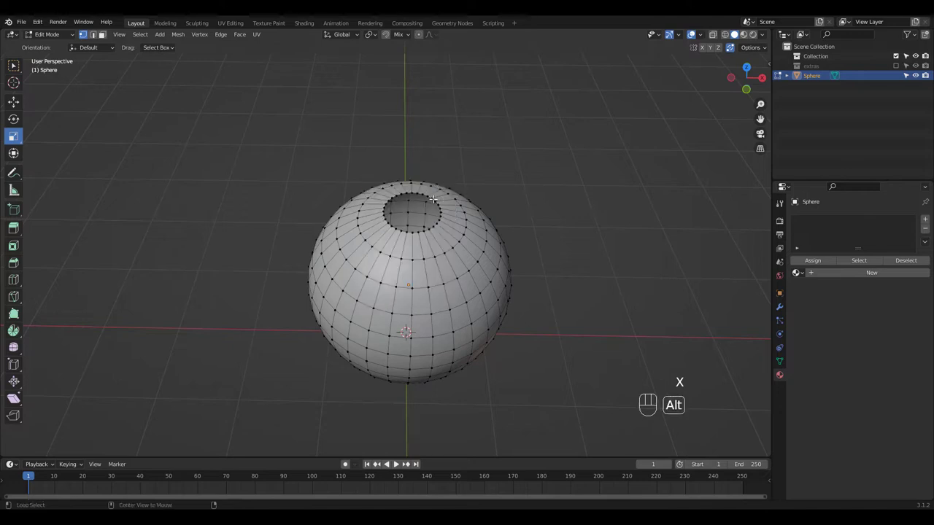
Step: Fill the top hole with a face and inset it by about 0.18 m
alt+click(438, 209)
key(f)
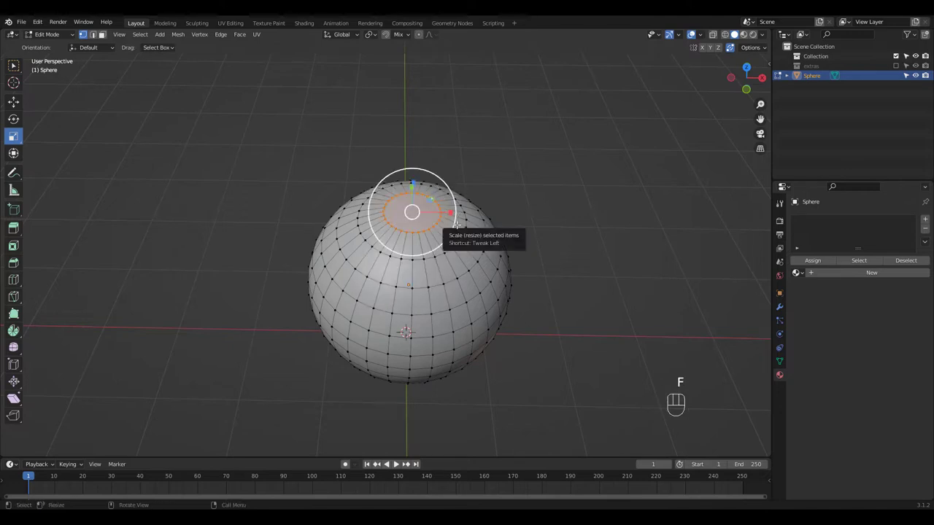
key(i)
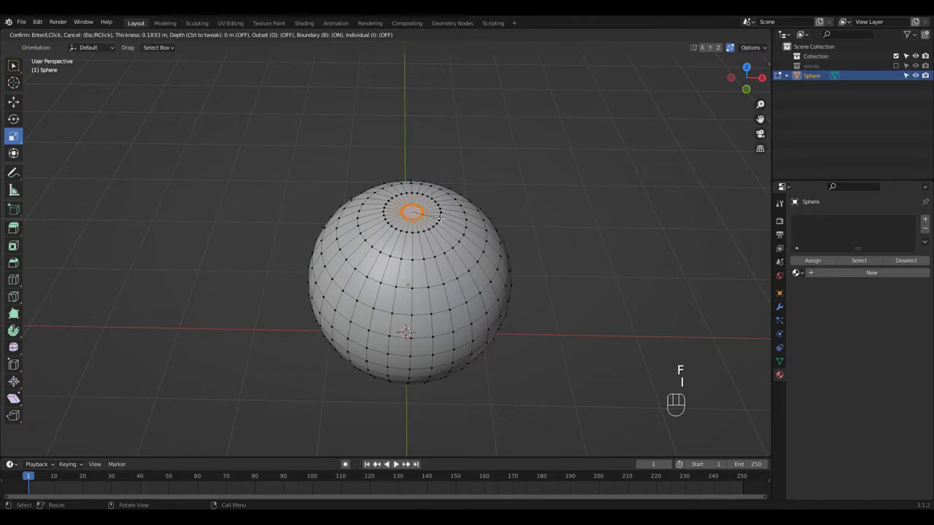
click(441, 218)
Step: Raise the inset top face about 0.028 m along Z
middle_drag(440, 218, 456, 191)
key(g)
drag(414, 175, 414, 170)
Step: Select eight evenly spaced vertical edge loops around the sphere and bevel them about 0.009 m wide with one segment
middle_drag(430, 211, 490, 238)
shift+middle_drag(493, 232, 464, 184)
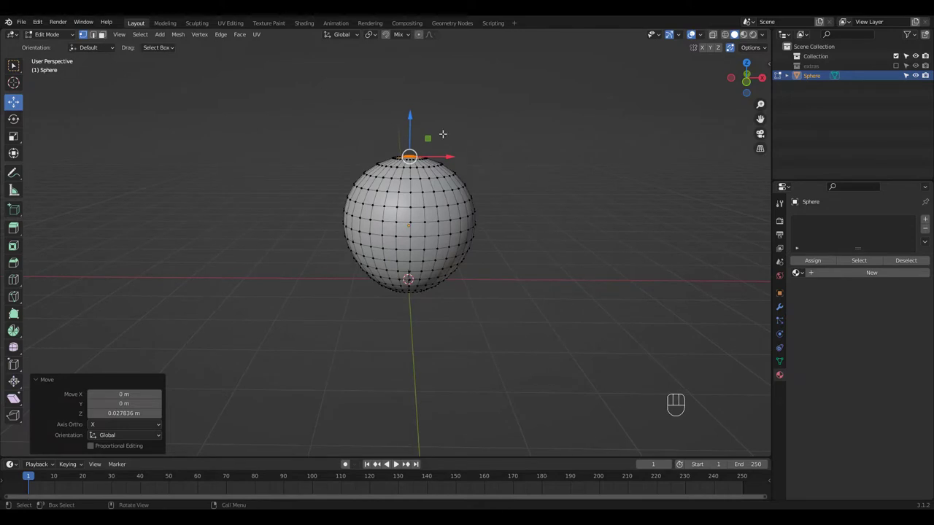
key(KP_7)
shift+middle_drag(442, 134, 510, 175)
alt+click(406, 254)
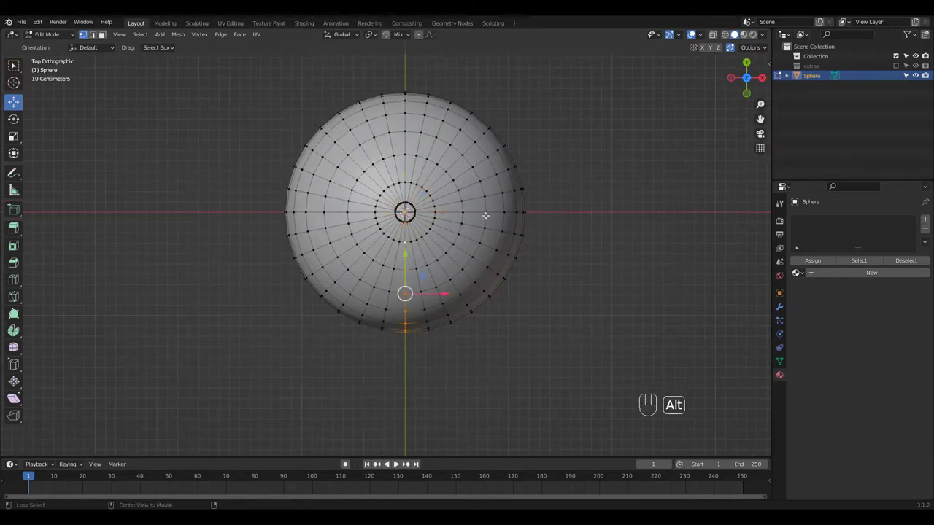
alt+shift+click(483, 213)
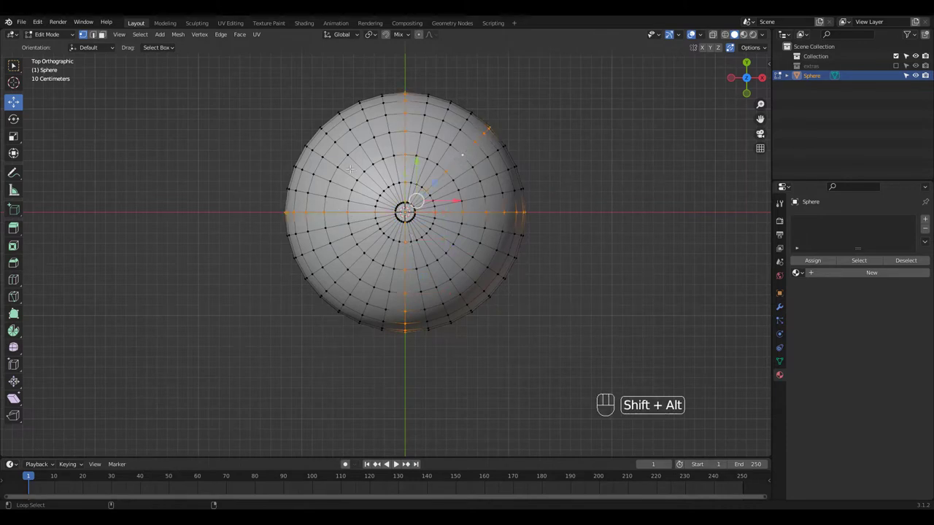
key(ctrl+z)
alt+shift+click(479, 259)
middle_drag(577, 258, 518, 198)
key(ctrl+b)
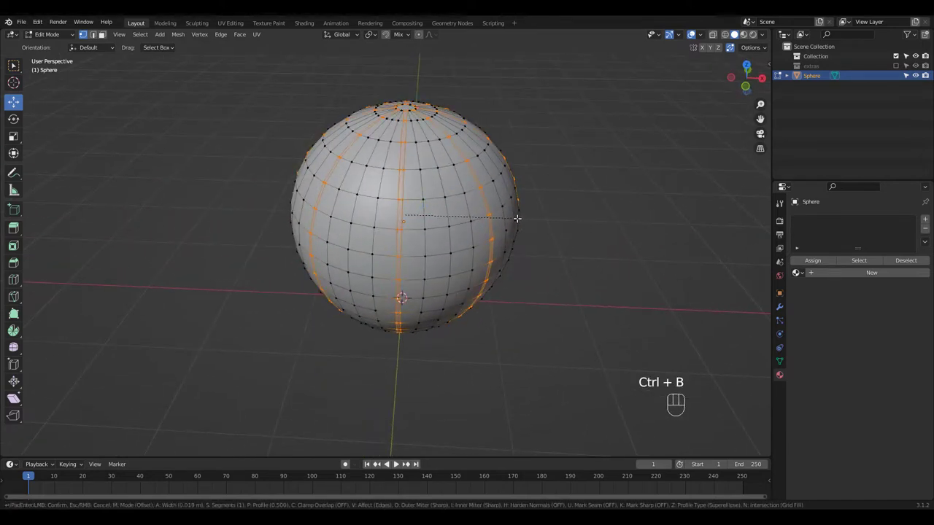
click(517, 220)
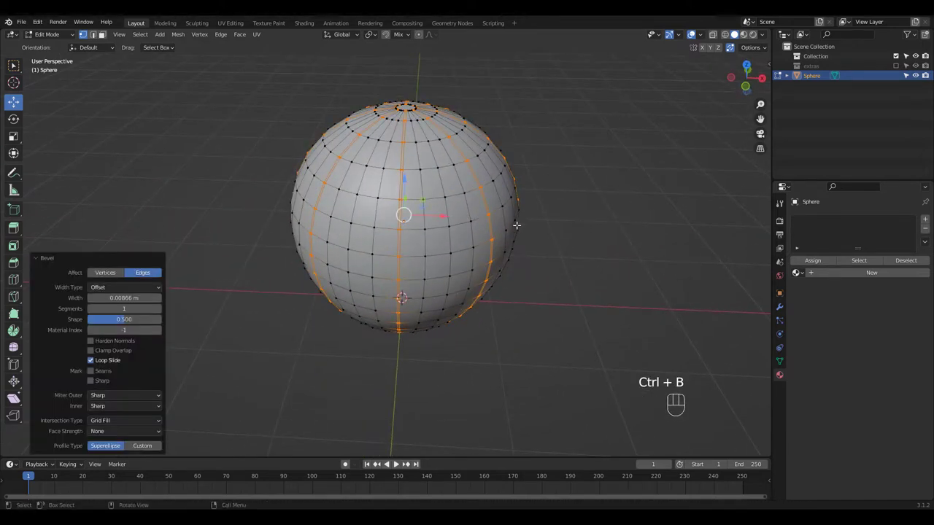
Step: Return to Object Mode, add a level 3 Subdivision modifier to the sphere and apply it
middle_drag(517, 223, 525, 218)
key(Tab)
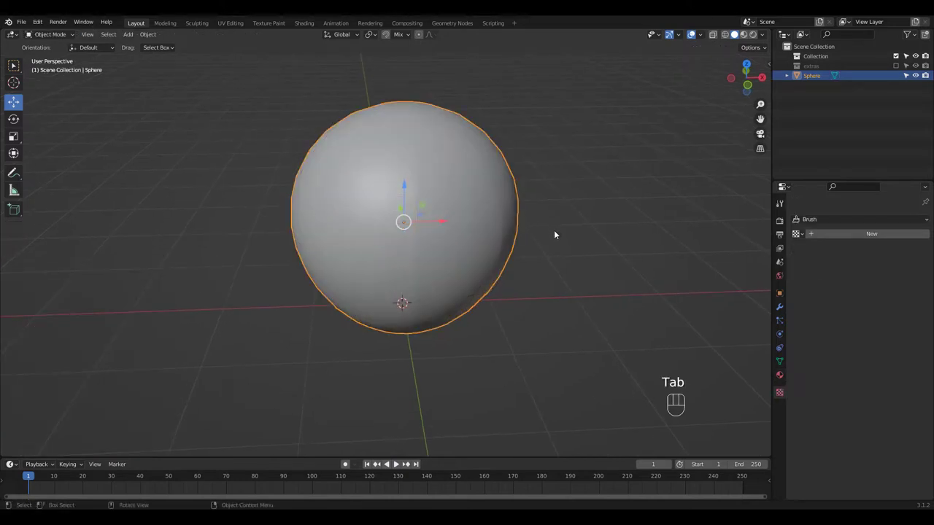
key(ctrl+3)
click(779, 307)
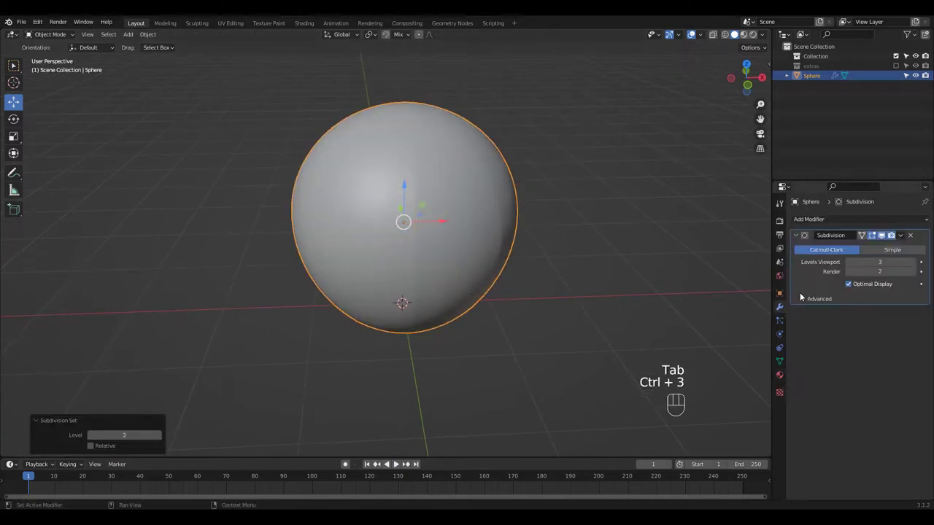
key(ctrl)
key(ctrl+a)
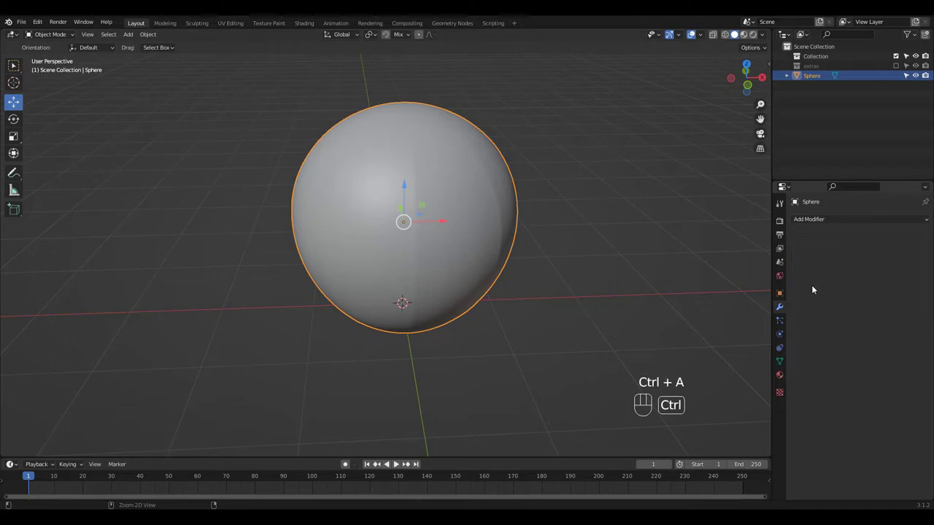
Step: Switch the sphere to Sculpt Mode and create a face set from the Edit Mode selection
key(ctrl+Tab)
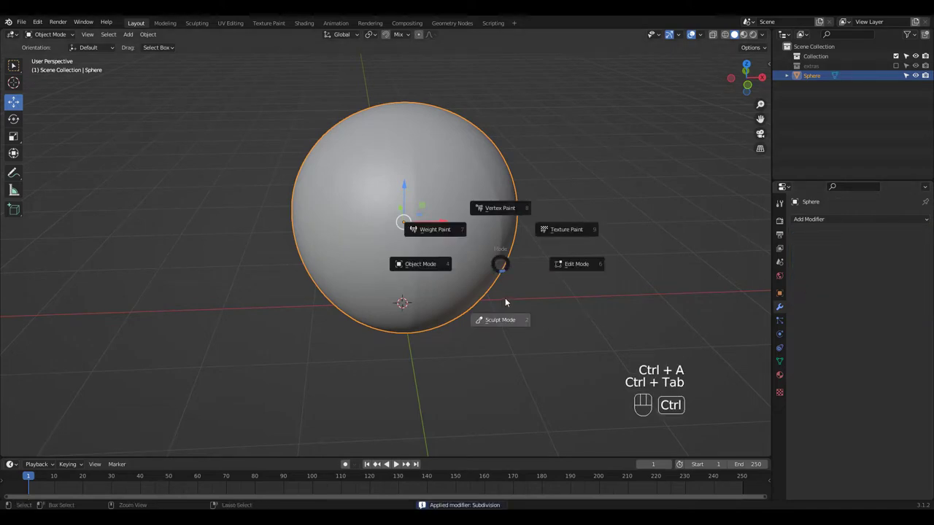
click(496, 318)
mouse_move(457, 231)
ctrl+middle_down()
mouse_move(453, 209)
mouse_move(446, 221)
ctrl+middle_up()
click(155, 35)
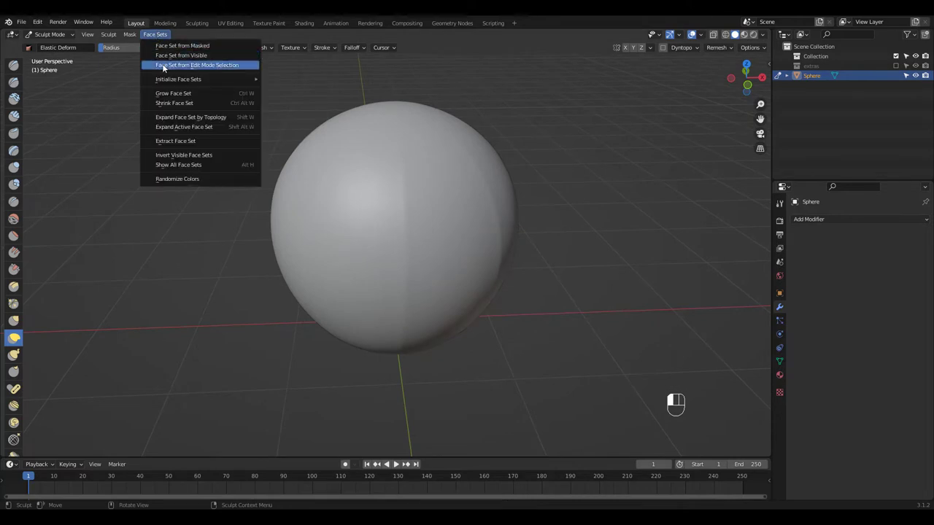
click(164, 64)
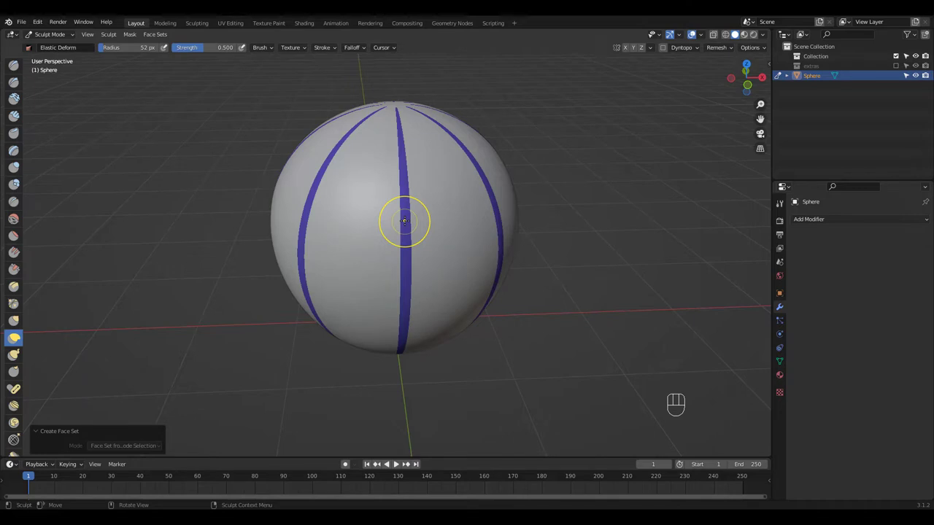
Step: Shrink the vertical strips' face set repeatedly until the strips are thin lines
key(ctrl+alt+w)
key(ctrl+alt+w)
key(ctrl+alt+w)
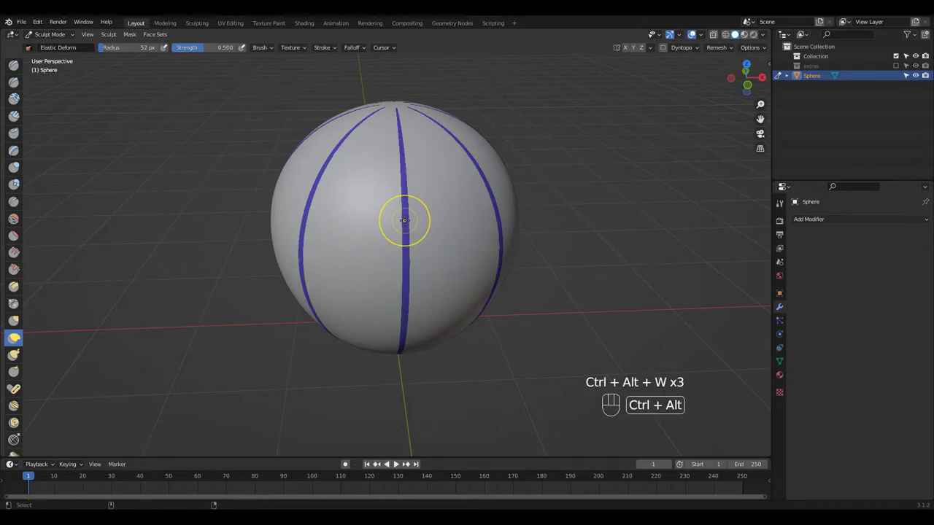
key(ctrl+alt+w)
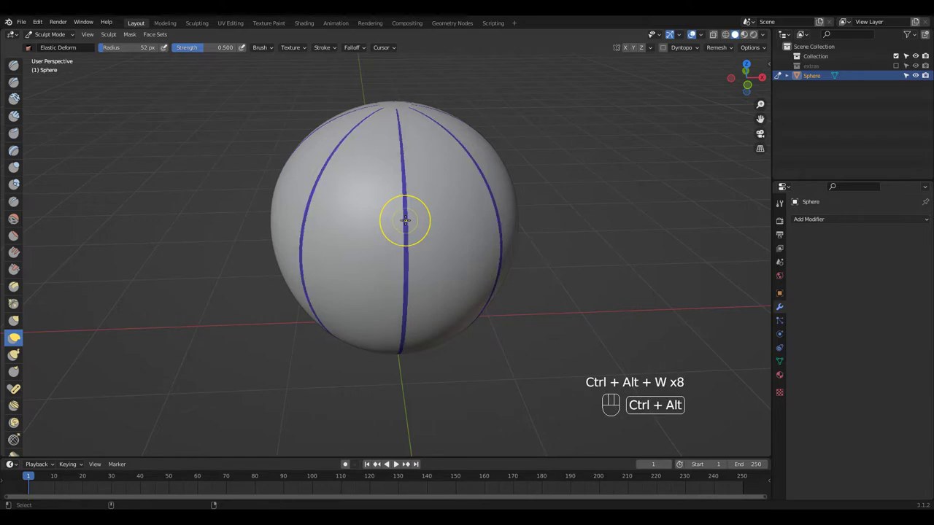
key(ctrl+alt+w)
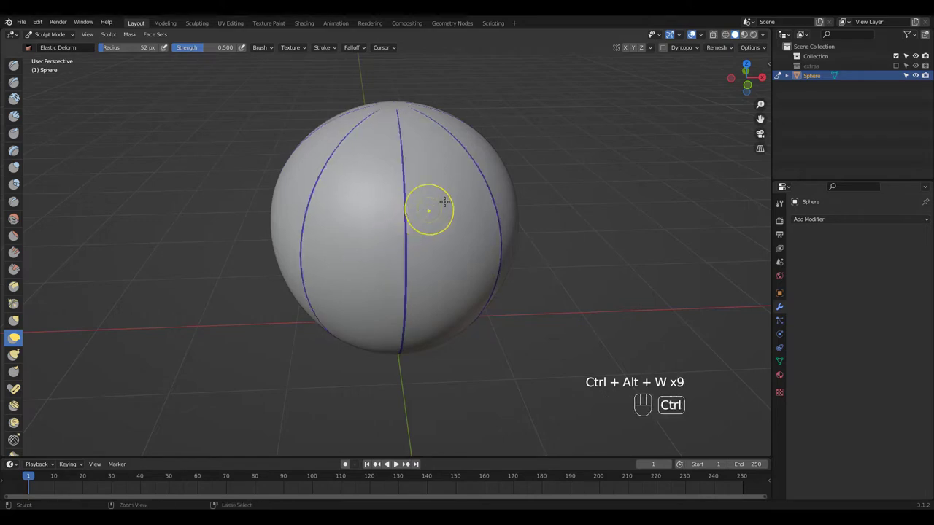
Step: Choose the Cloth Filter, set its type to Inflate and enable Use Face Sets
middle_drag(463, 192, 489, 183)
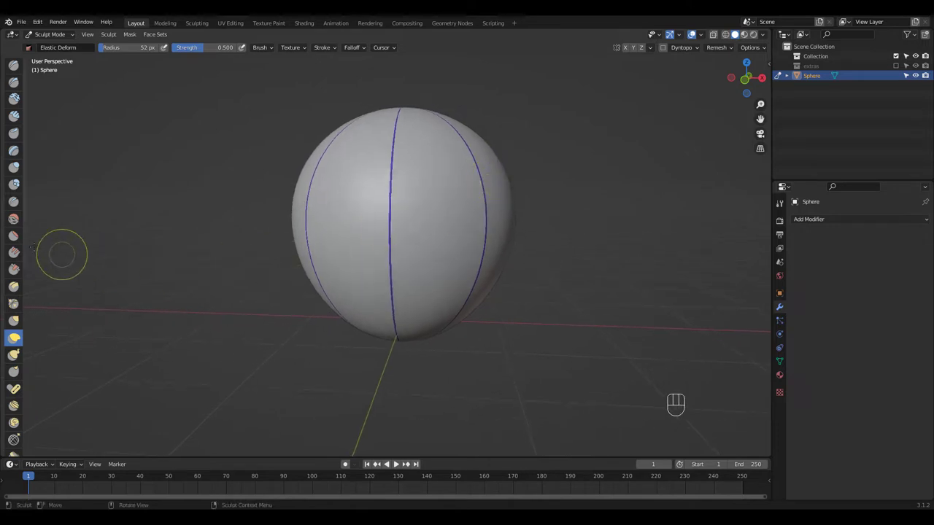
drag(22, 233, 38, 244)
click(34, 377)
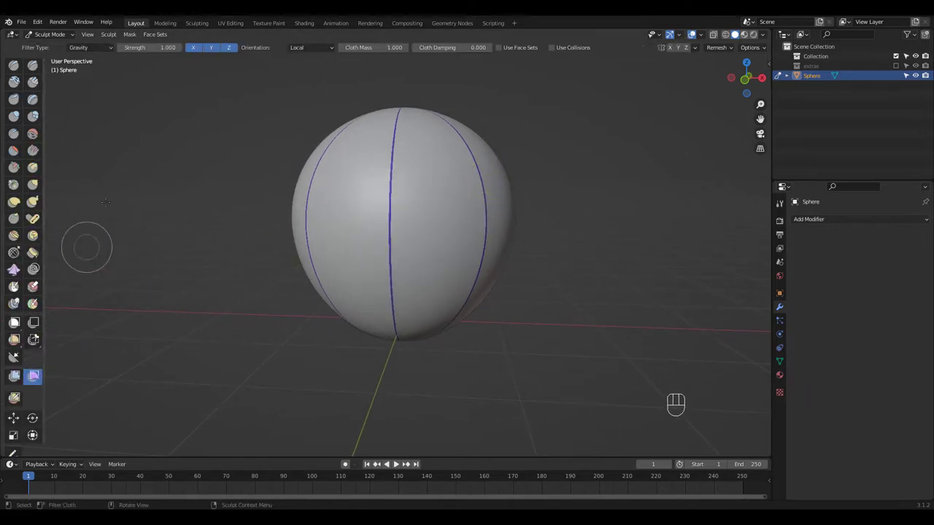
click(81, 46)
click(86, 69)
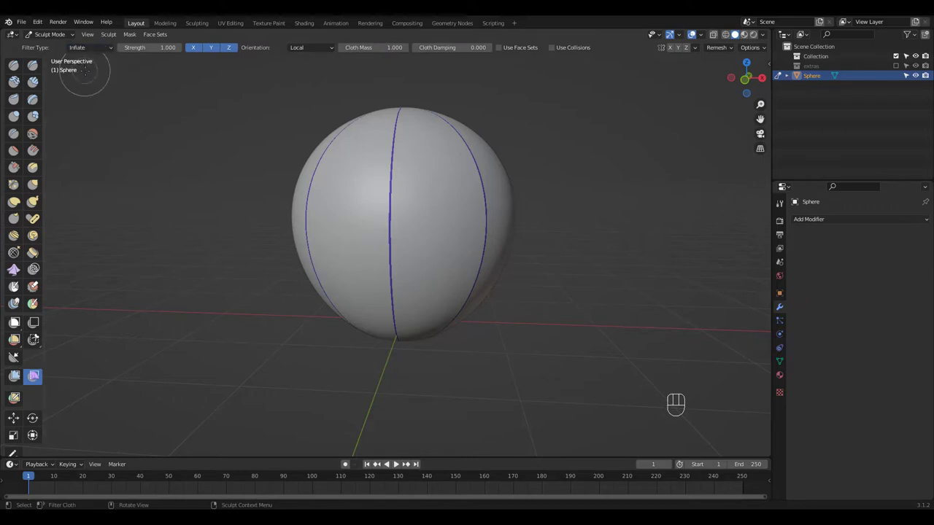
click(779, 203)
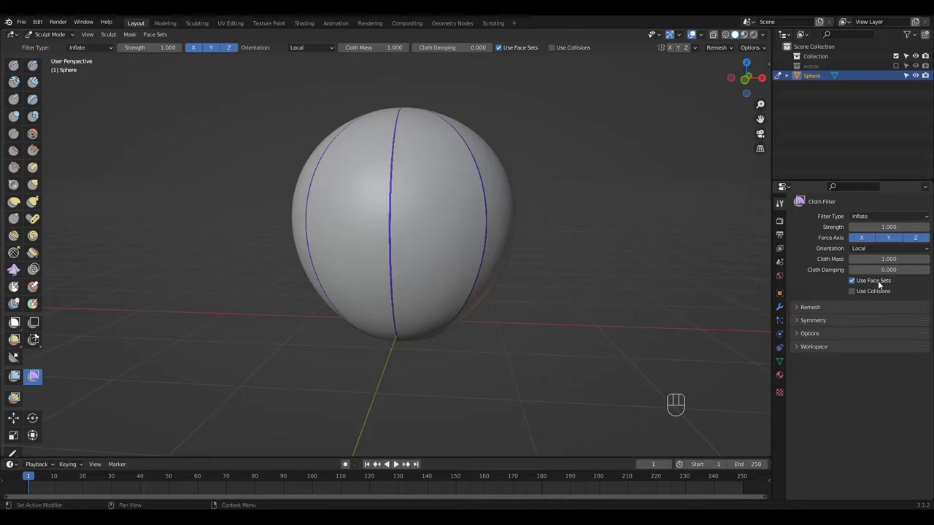
Step: Puff out the ball's panels between the vertical seams with the inflating Cloth Filter
mouse_move(465, 210)
ctrl+middle_down()
mouse_move(481, 187)
mouse_move(503, 183)
mouse_move(515, 252)
mouse_move(475, 191)
mouse_move(494, 172)
mouse_move(496, 208)
mouse_move(474, 173)
mouse_move(431, 205)
ctrl+middle_up()
key(f)
click(586, 195)
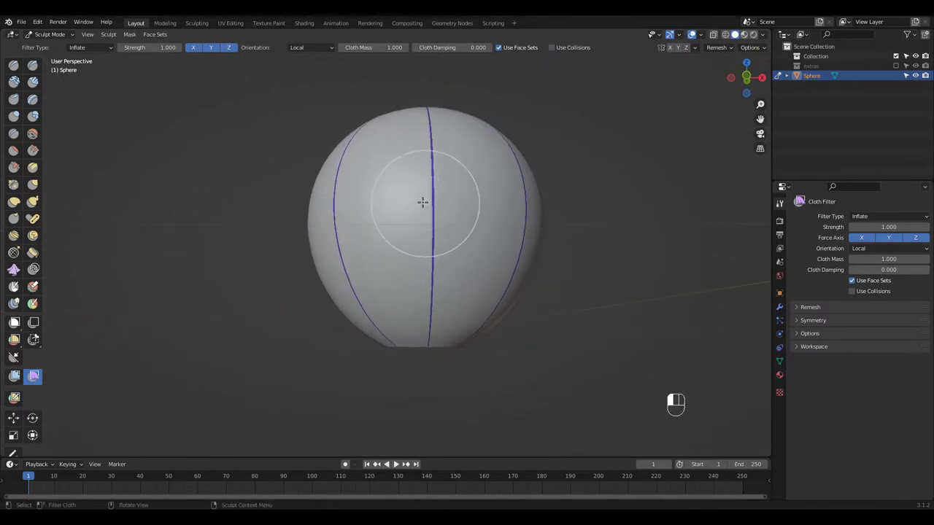
mouse_move(425, 204)
mouse_down()
mouse_move(434, 210)
mouse_move(418, 211)
mouse_up()
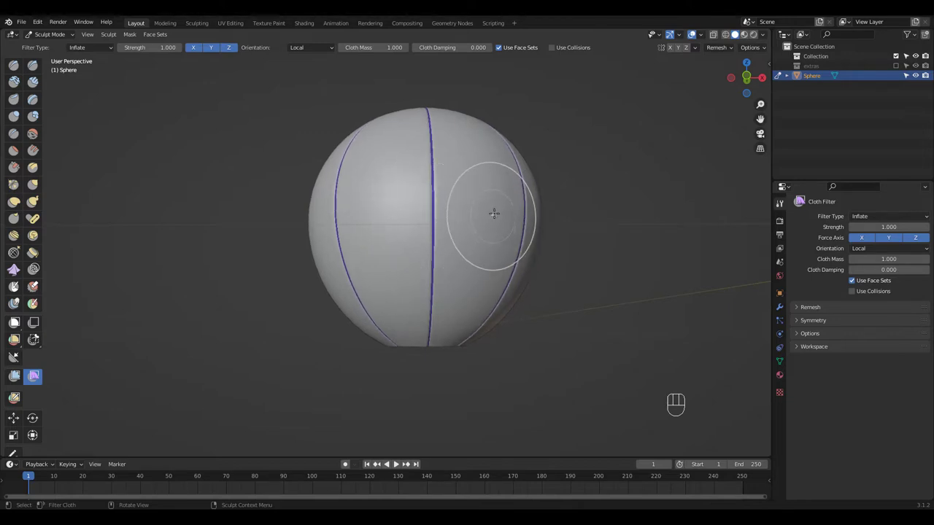
middle_drag(501, 204, 442, 180)
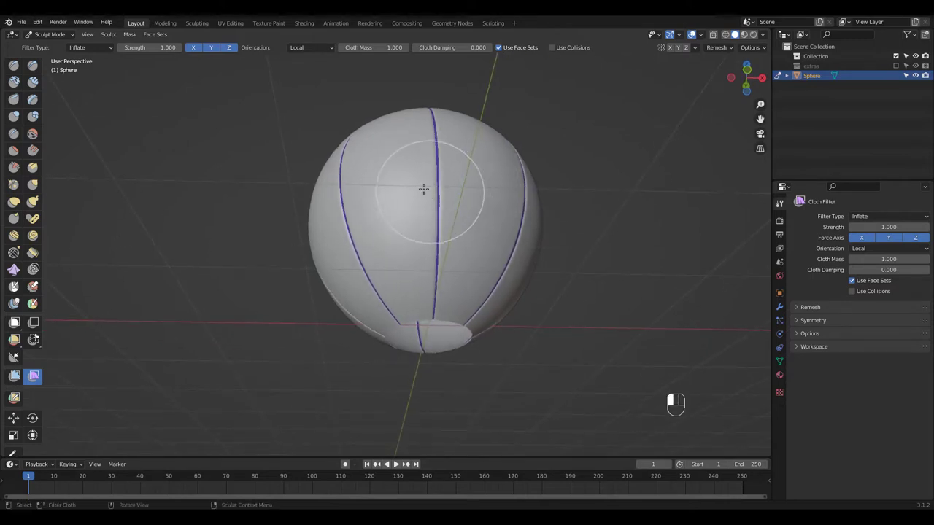
mouse_move(511, 182)
middle_down()
mouse_move(494, 200)
mouse_move(503, 274)
mouse_move(496, 158)
mouse_move(449, 193)
middle_up()
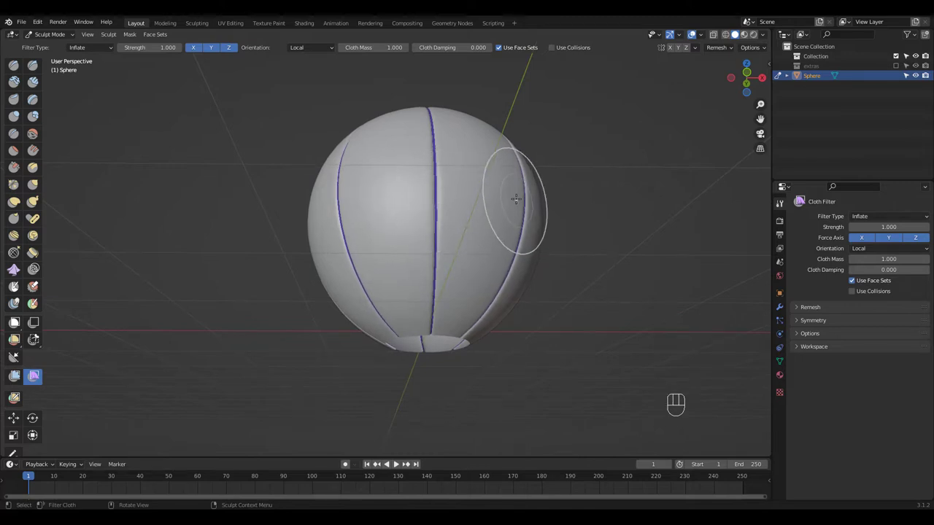
mouse_move(515, 195)
middle_down()
mouse_move(501, 152)
mouse_move(497, 273)
mouse_move(502, 221)
mouse_move(509, 229)
middle_up()
Step: In Edit Mode, extrude the open edge loop at the ball's bottom straight down along Z by about 0.34 m to form a neck
key(Tab)
ctrl+middle_drag(546, 309, 542, 211)
middle_drag(392, 333, 400, 245)
ctrl+middle_drag(378, 309, 458, 307)
alt+click(372, 259)
key(KP_1)
ctrl+middle_drag(453, 211, 498, 254)
key(e)
key(z)
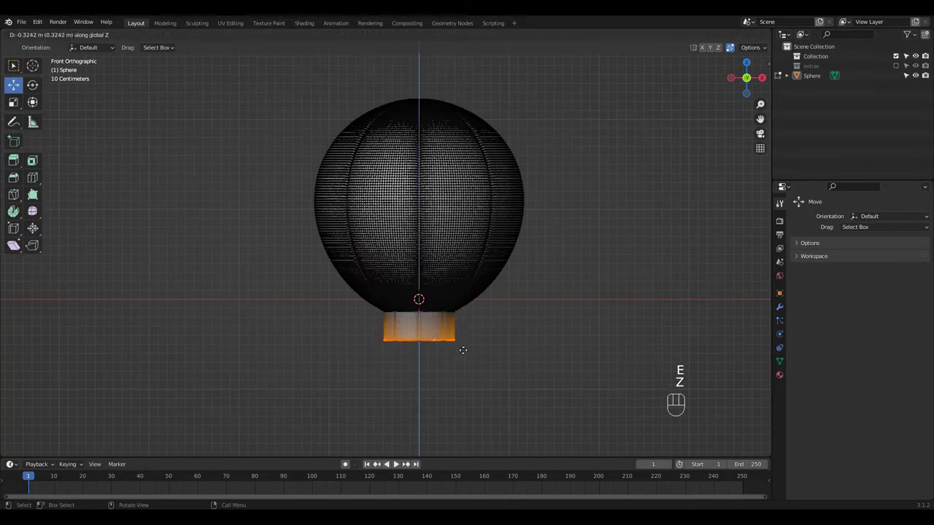
click(463, 352)
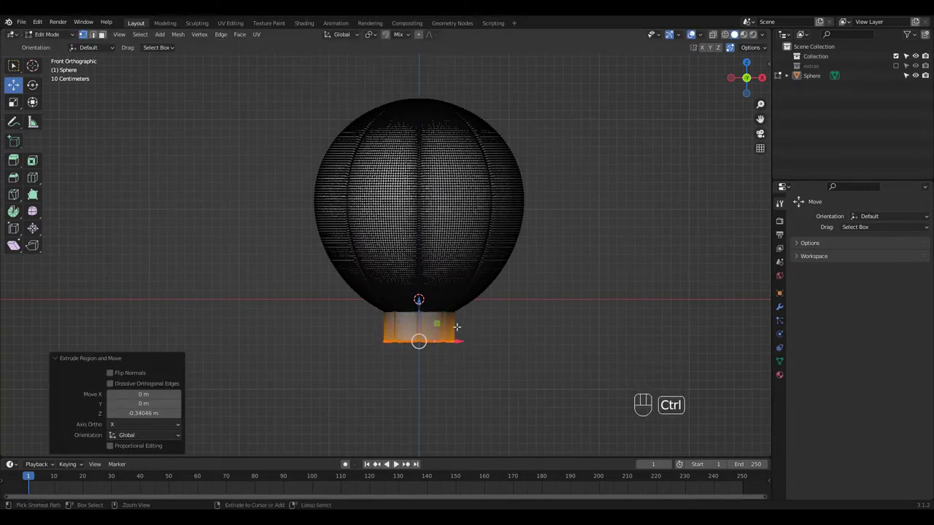
Step: Add seven evenly spaced horizontal loop cuts around the neck
key(ctrl+r)
scroll(456, 326, up, 6)
click(456, 326)
right_click(454, 327)
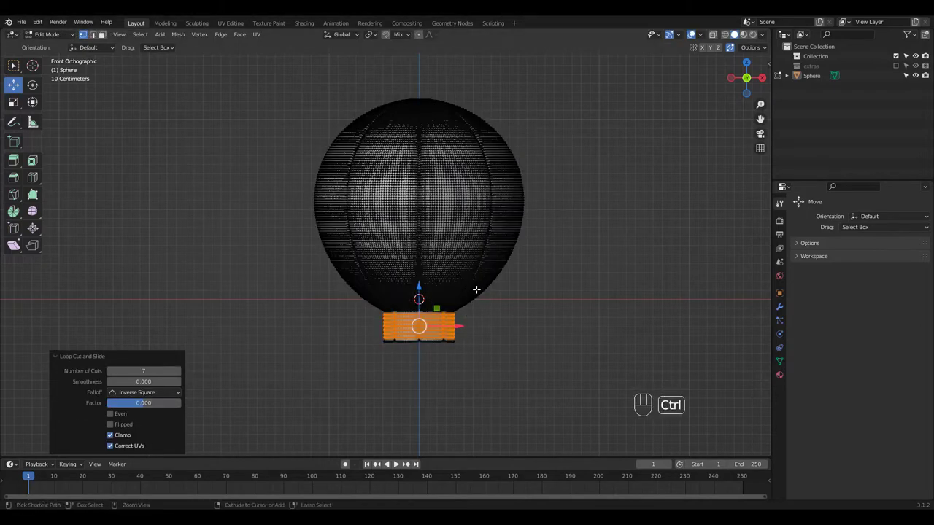
Step: Try to lower the edge loop joining the neck and ball by about 0.013 m, using Smooth proportional editing of size 0.467
ctrl+middle_drag(475, 287, 479, 197)
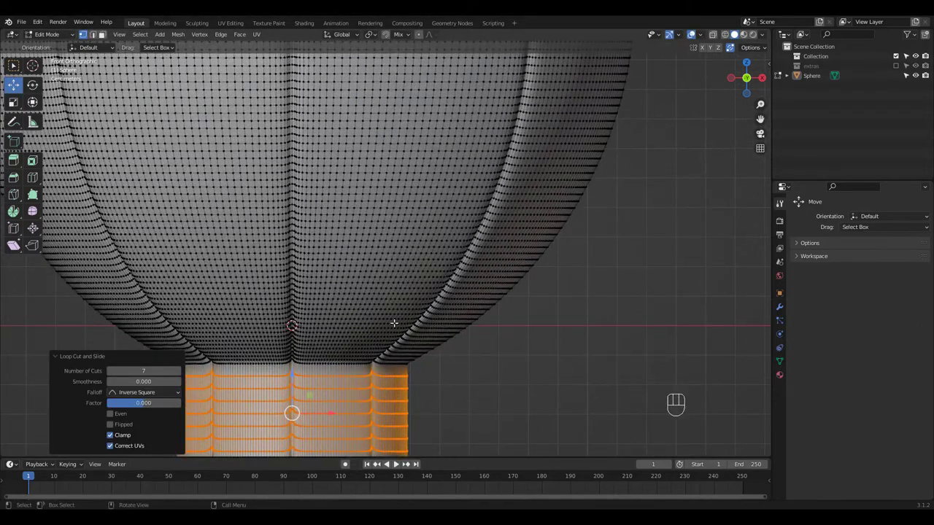
alt+click(332, 364)
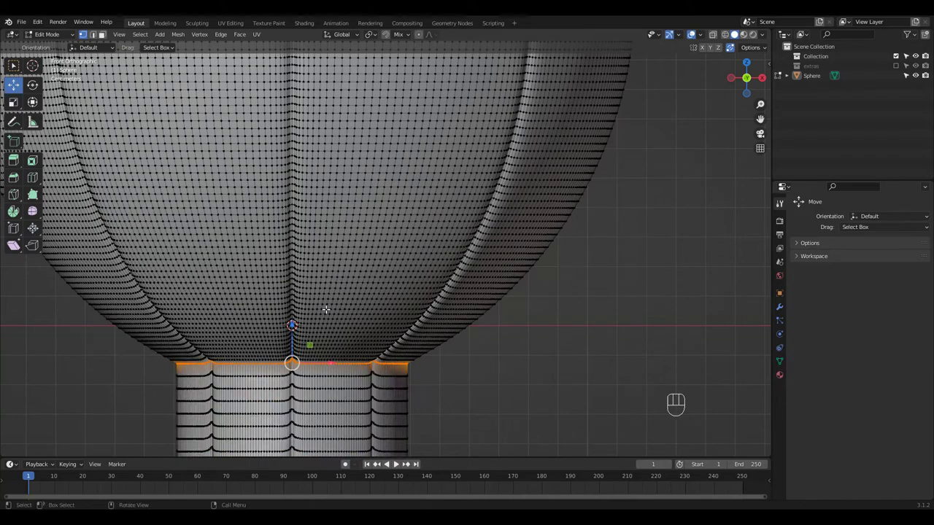
key(o)
key(v)
key(v)
key(v)
key(v)
key(v)
key(v)
key(v)
key(v)
key(v)
key(v)
key(v)
key(v)
drag(291, 328, 292, 332)
key(f)
key(f)
key(f)
key(f)
scroll(475, 225, down, 4)
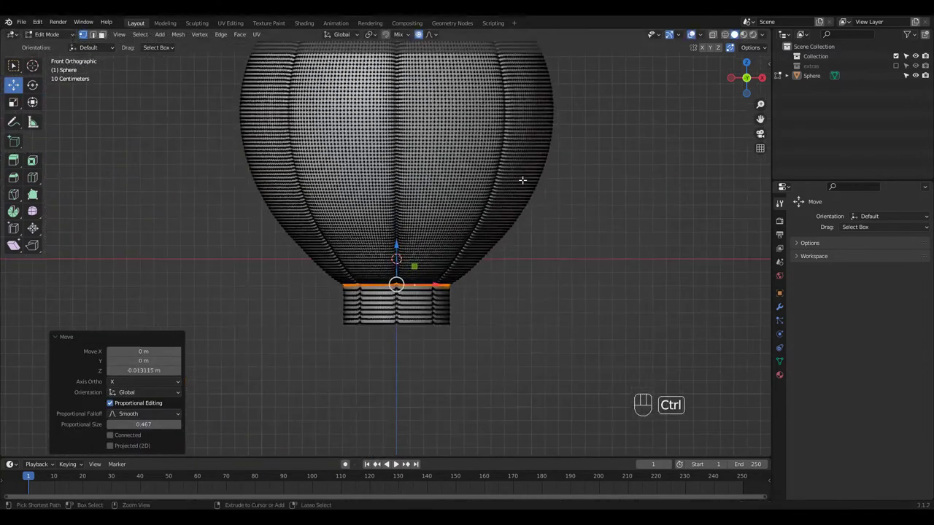
key(ctrl+z)
ctrl+middle_drag(522, 181, 482, 203)
shift+middle_drag(482, 204, 464, 276)
key(o)
Step: Snap the 3D cursor to the vertex at the very top of the balloon and return to Object Mode
middle_drag(467, 175, 461, 284)
click(385, 257)
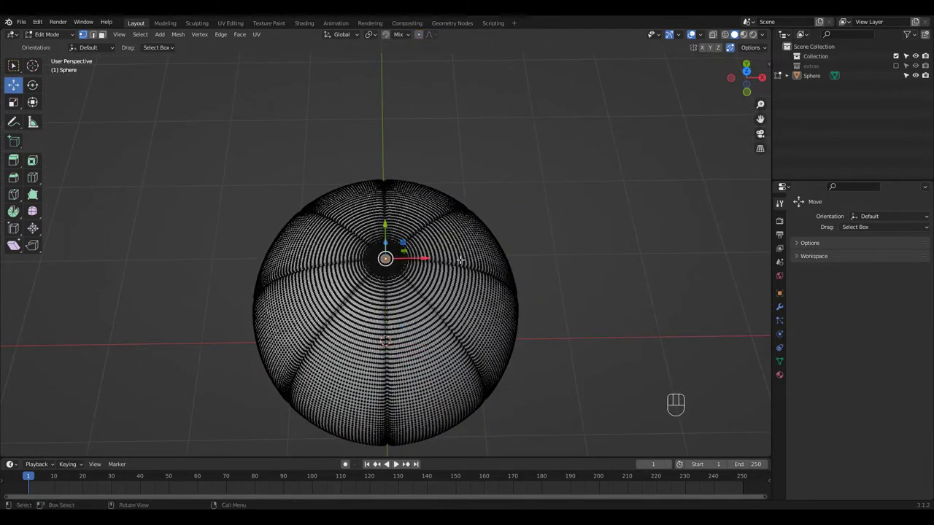
key(shift+s)
click(436, 314)
key(Tab)
key(ctrl+Tab)
click(347, 291)
Step: Add a mesh circle at the 3D cursor and scale its vertices to about 0.23 of their size in Edit Mode
ctrl+middle_drag(430, 273, 441, 290)
middle_drag(441, 290, 440, 251)
key(shift+a)
mouse_move(455, 256)
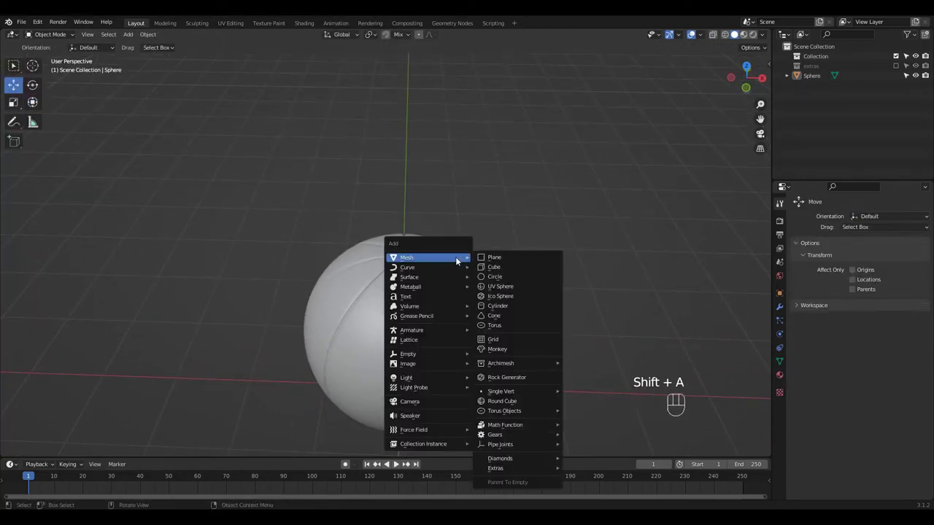
click(510, 276)
key(Tab)
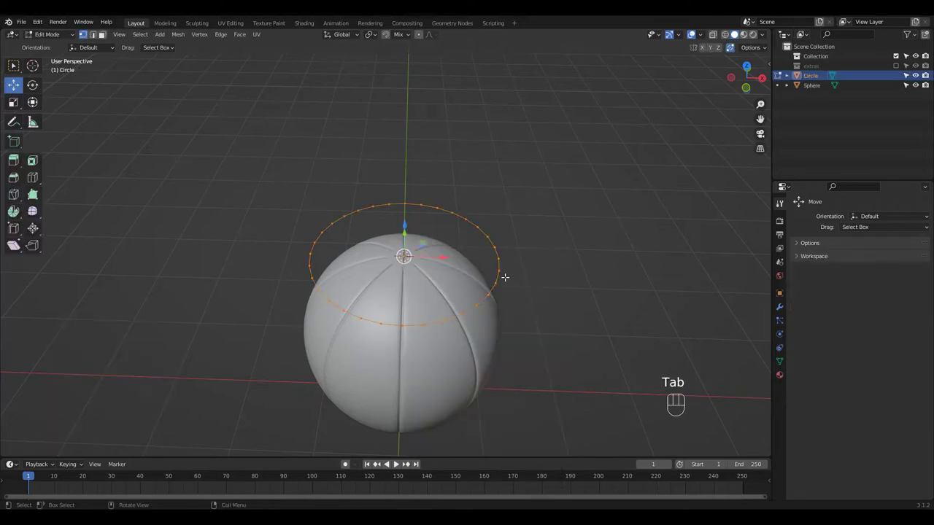
key(s)
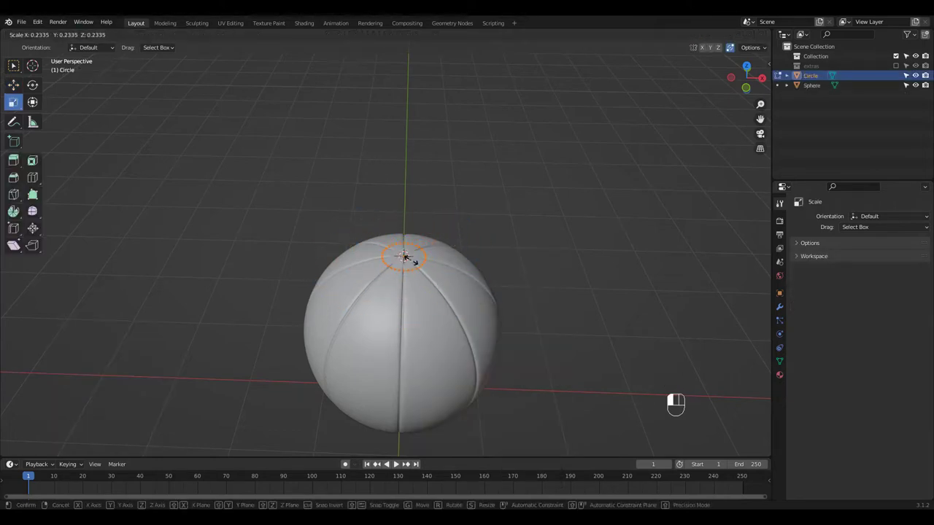
click(412, 260)
Step: Fill the circle with a face and extrude it downward about 0.056 m to form a thin cap
ctrl+middle_drag(439, 259, 446, 221)
middle_drag(447, 245, 439, 263)
key(f)
key(e)
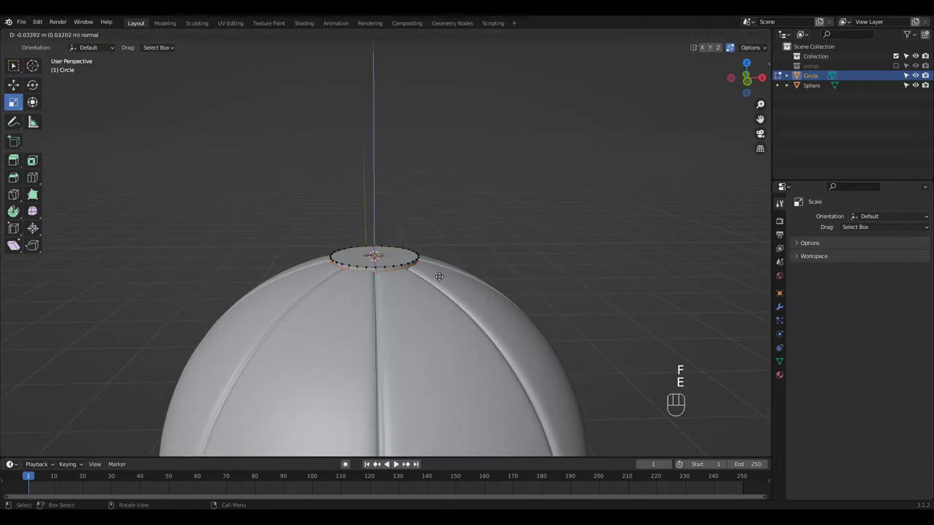
click(440, 280)
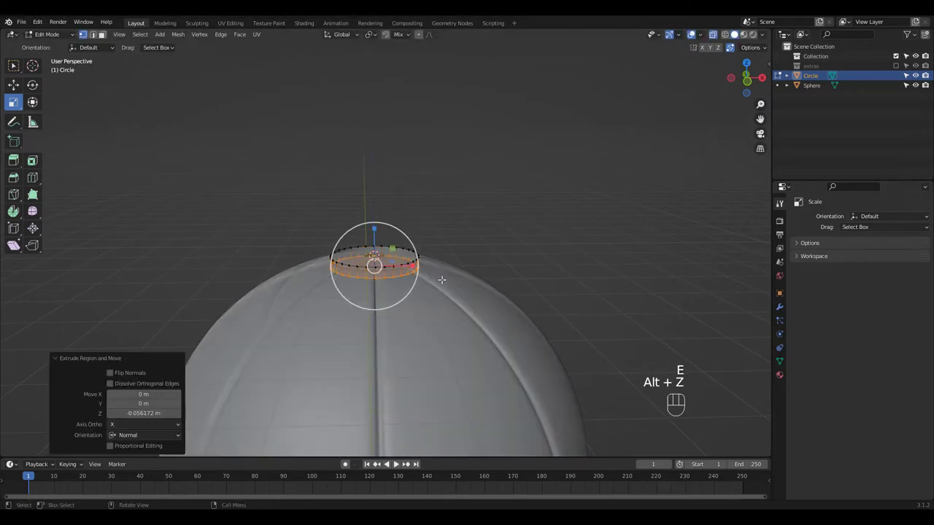
key(alt+z)
Step: Inset the cap's top face by about 0.05 m and raise the inner face slightly
ctrl+middle_drag(430, 256, 436, 216)
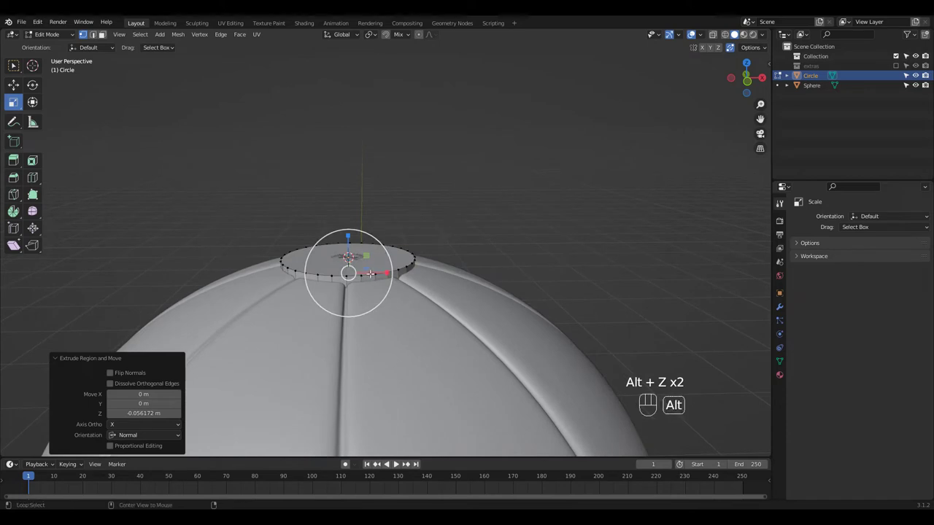
key(3)
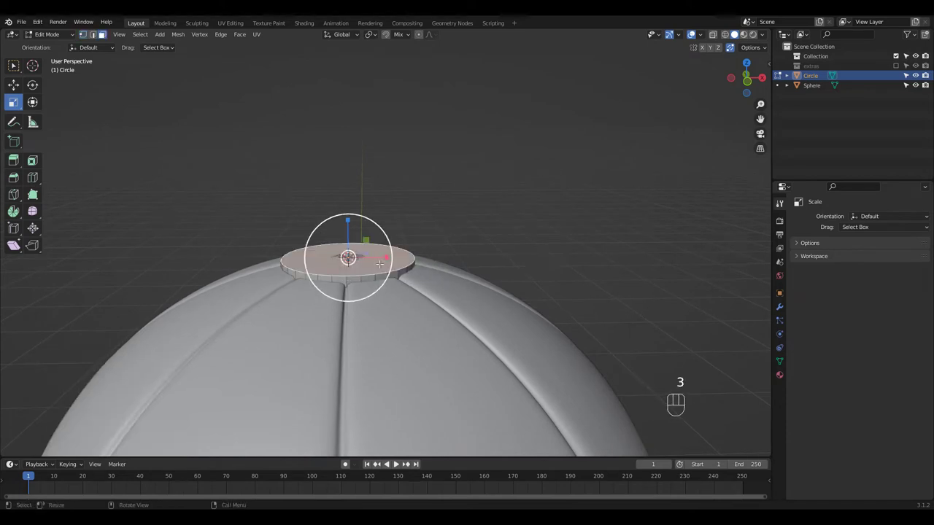
key(i)
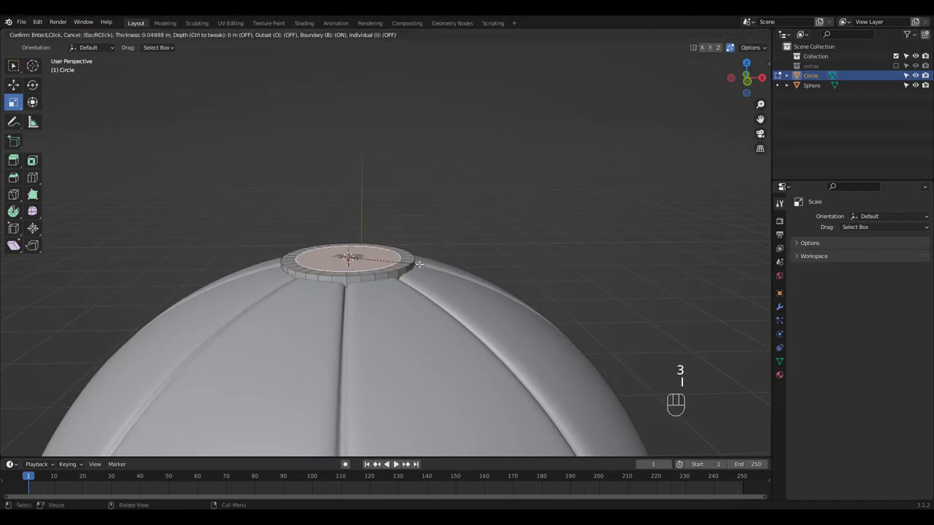
click(419, 263)
middle_drag(419, 263, 376, 243)
key(g)
click(350, 210)
Step: Inset the cap's inner face again by about 0.072 m and raise it about 0.009 m along Z
key(i)
click(390, 256)
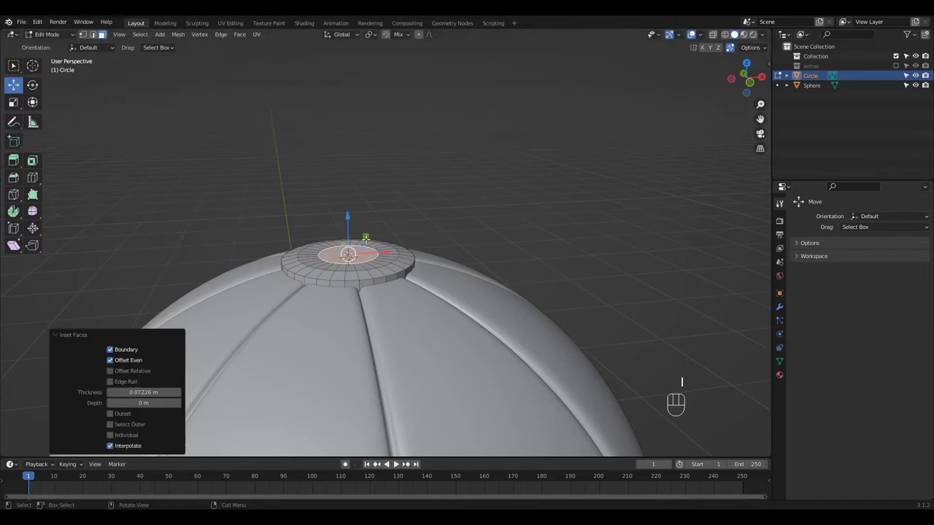
drag(349, 217, 349, 215)
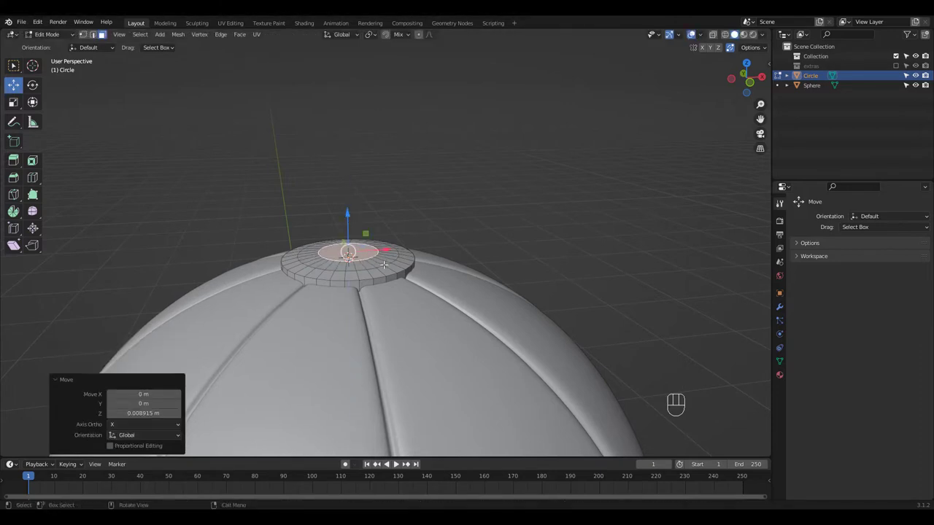
Step: Bevel the cap's outer top edge loop with two segments and a width of about 0.0136 m
key(1)
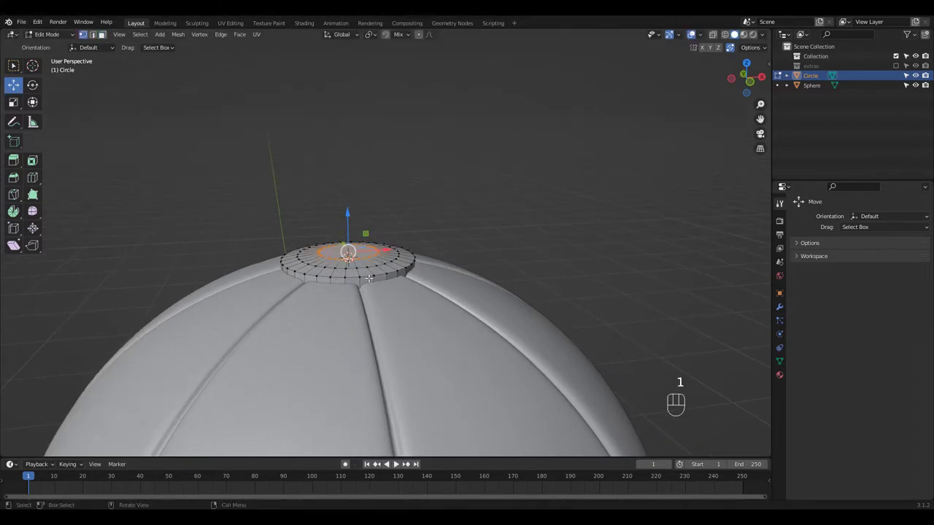
key(2)
alt+click(366, 275)
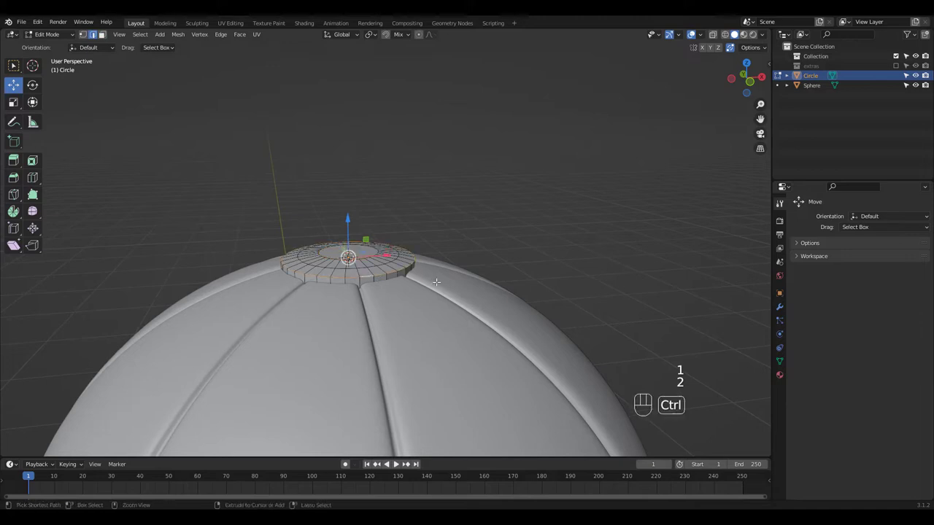
key(ctrl+b)
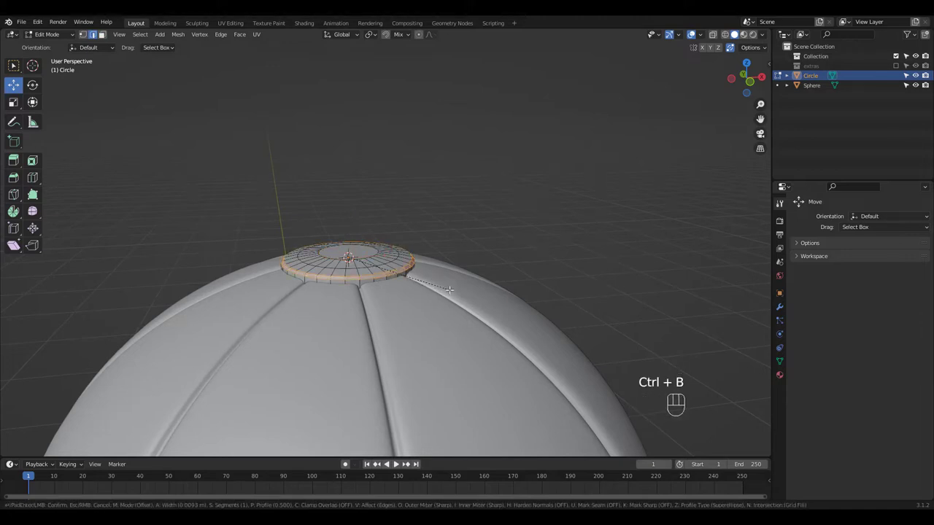
scroll(450, 289, up, 1)
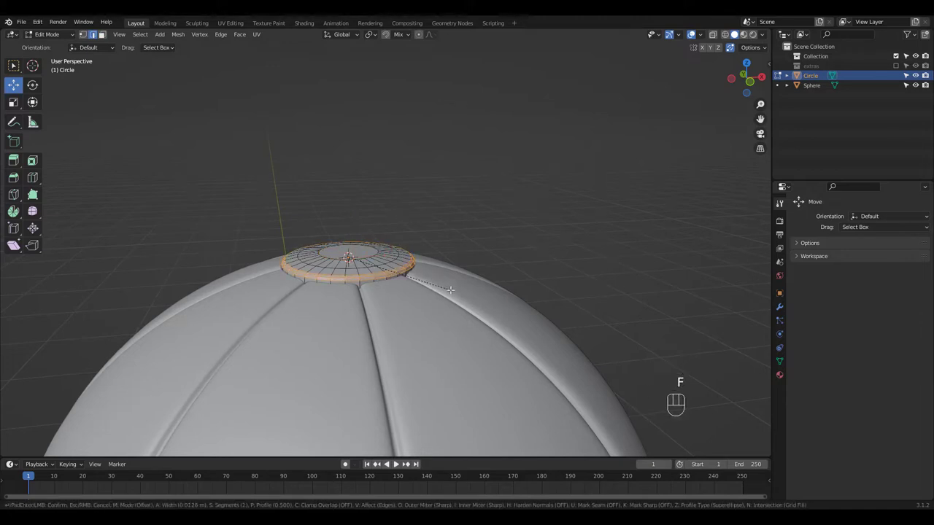
click(450, 290)
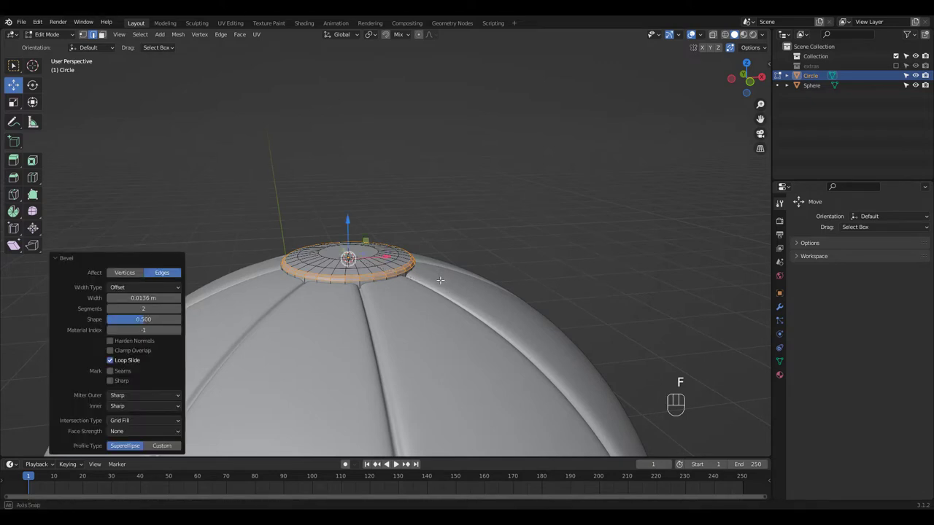
Step: Return to Object Mode and shade the cap smooth
middle_drag(442, 292, 437, 306)
key(Tab)
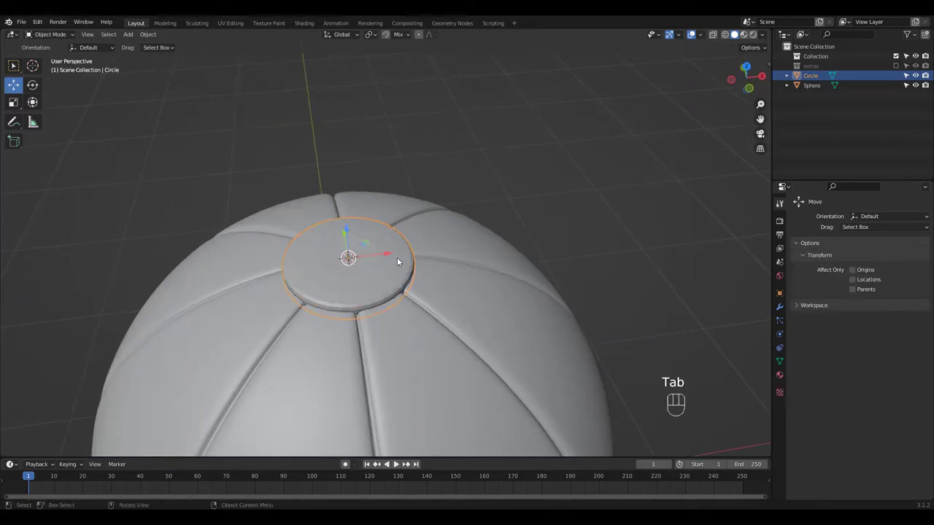
right_click(390, 269)
click(393, 270)
ctrl+middle_drag(422, 205, 402, 292)
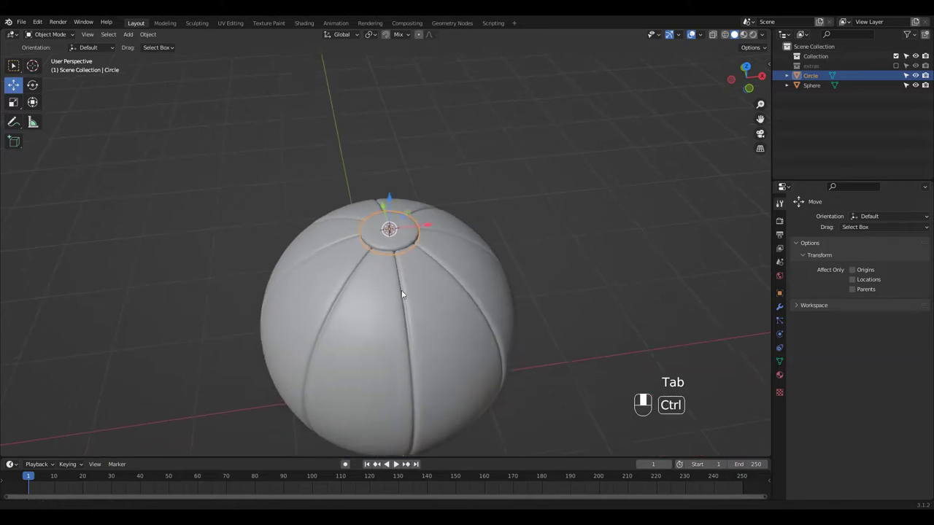
Step: Lower the cap slightly onto the balloon's top and deselect it
click(461, 175)
middle_drag(461, 175, 414, 202)
click(415, 202)
drag(405, 173, 406, 175)
click(406, 175)
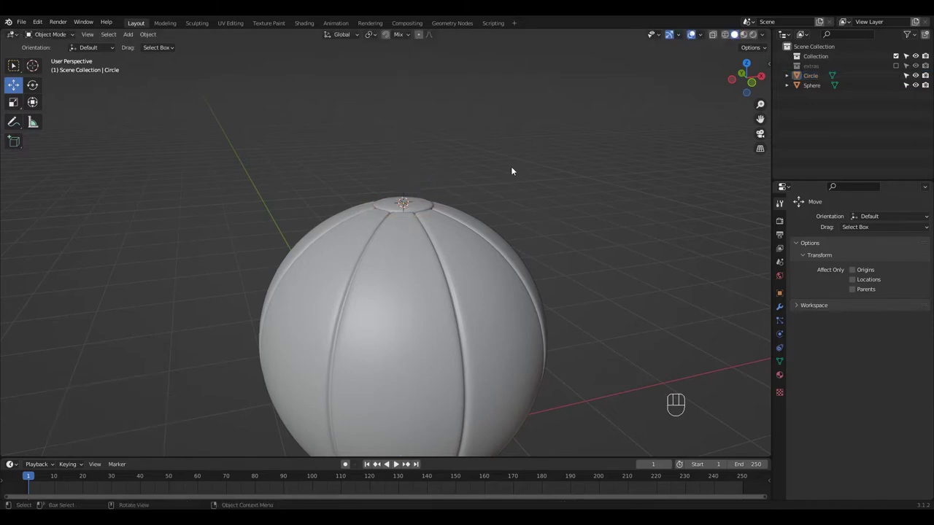
Step: Extrude the bottom edge loop of the balloon's neck, scale it slightly inward and return to Object Mode
middle_drag(508, 174, 487, 212)
click(450, 311)
key(Tab)
shift+middle_drag(436, 368, 459, 194)
alt+click(410, 260)
key(e)
right_click(478, 192)
key(s)
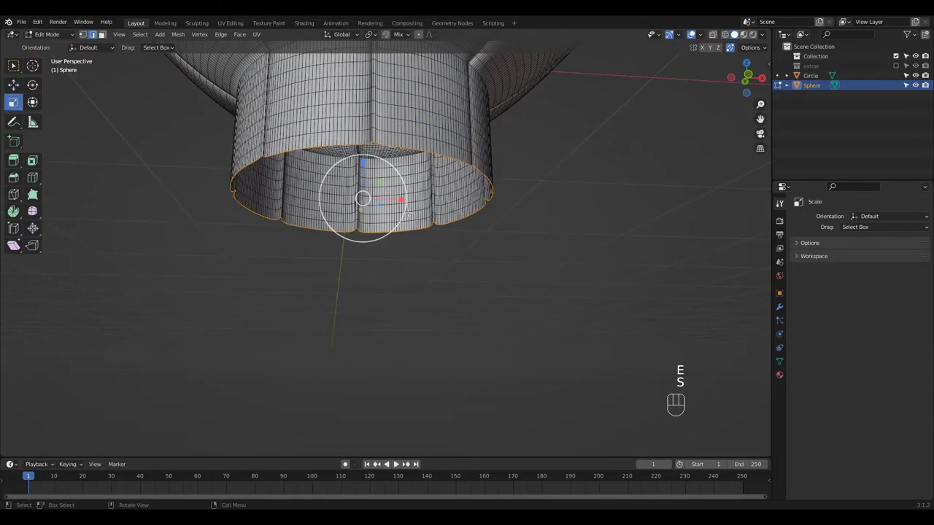
drag(398, 214, 388, 211)
middle_drag(472, 193, 439, 386)
key(Tab)
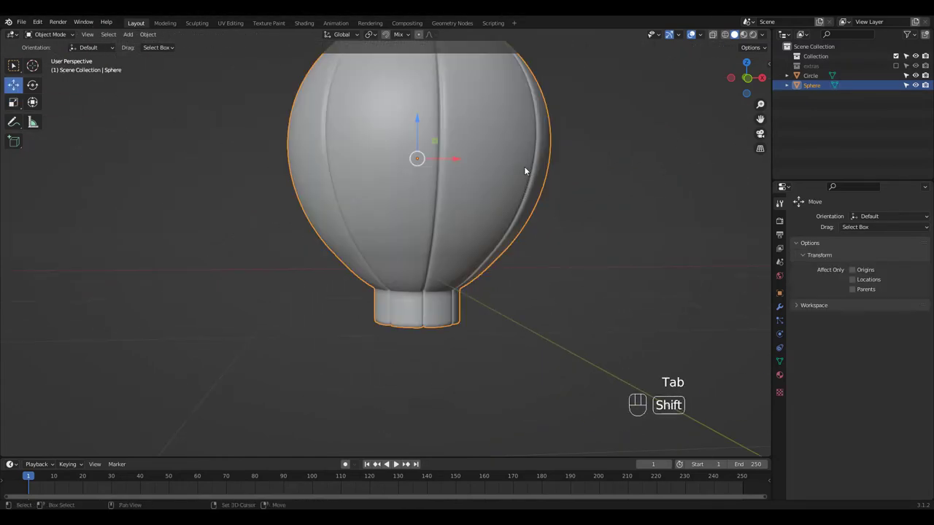
Step: In front view, raise the balloon sphere about 2.26 m along Z, adjust its height slightly and deselect it
shift+middle_drag(525, 169, 471, 352)
key(KP_1)
key(g)
key(z)
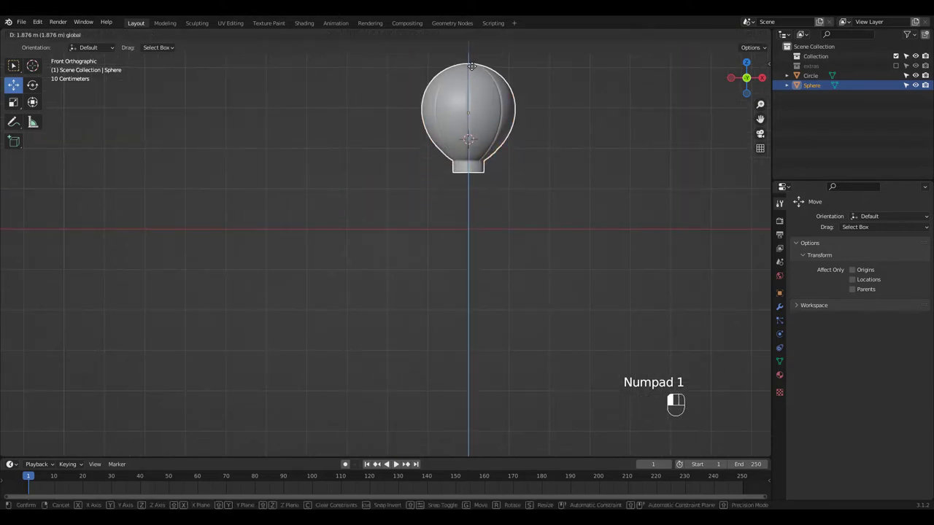
click(478, 36)
shift+middle_drag(531, 135, 430, 193)
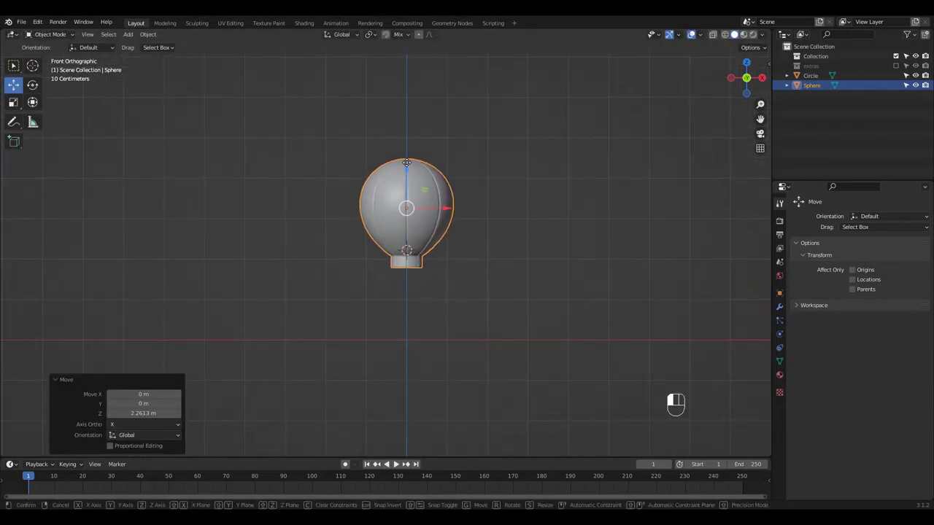
click(433, 327)
Step: Snap the 3D cursor to the world origin and add a cube mesh there
key(shift+s)
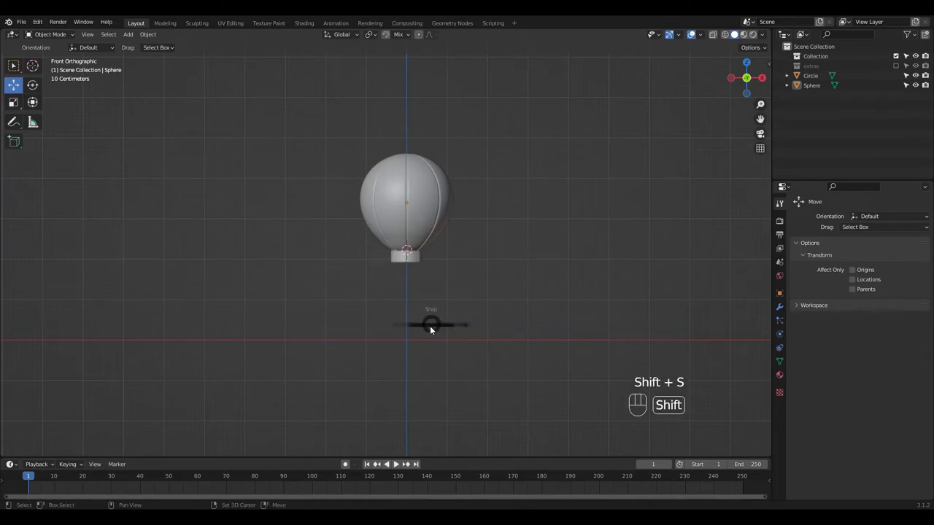
click(374, 358)
key(shift+a)
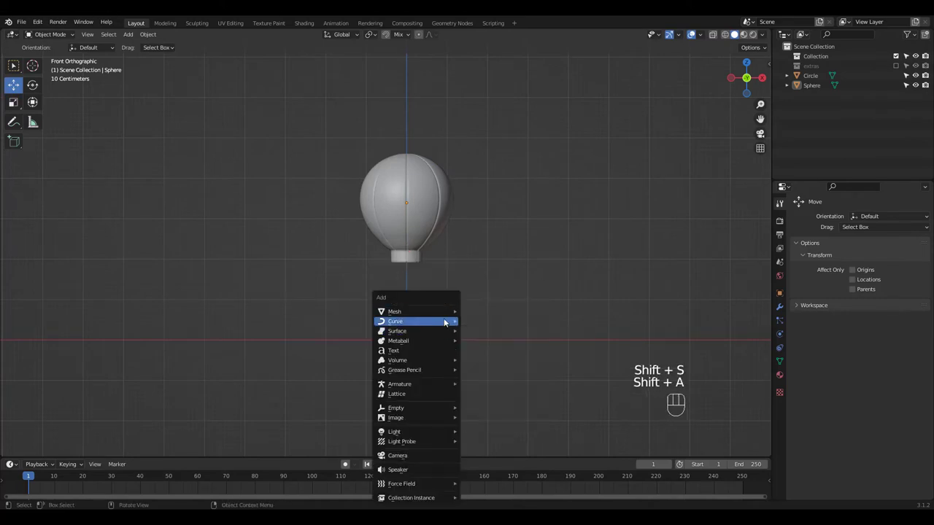
mouse_move(448, 313)
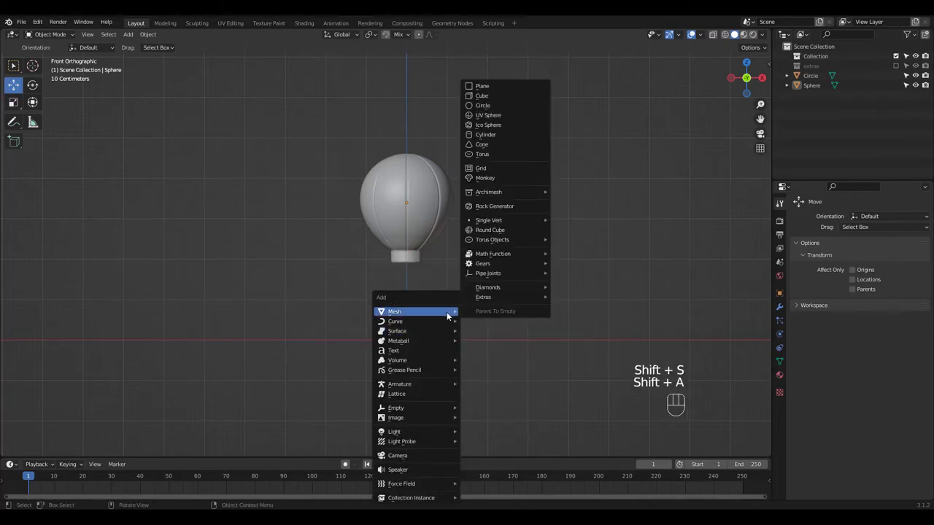
click(524, 95)
Step: Scale the whole cube mesh down to about half its size in Edit Mode
key(Tab)
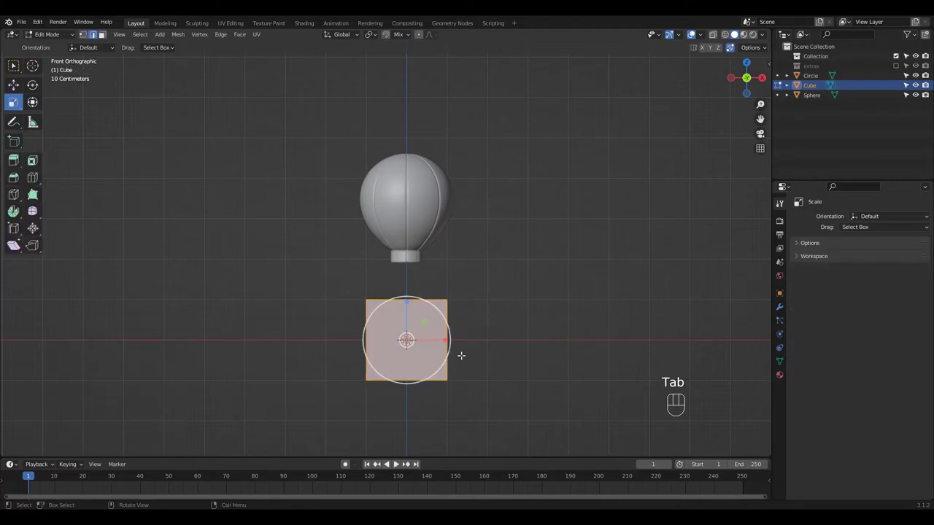
key(s)
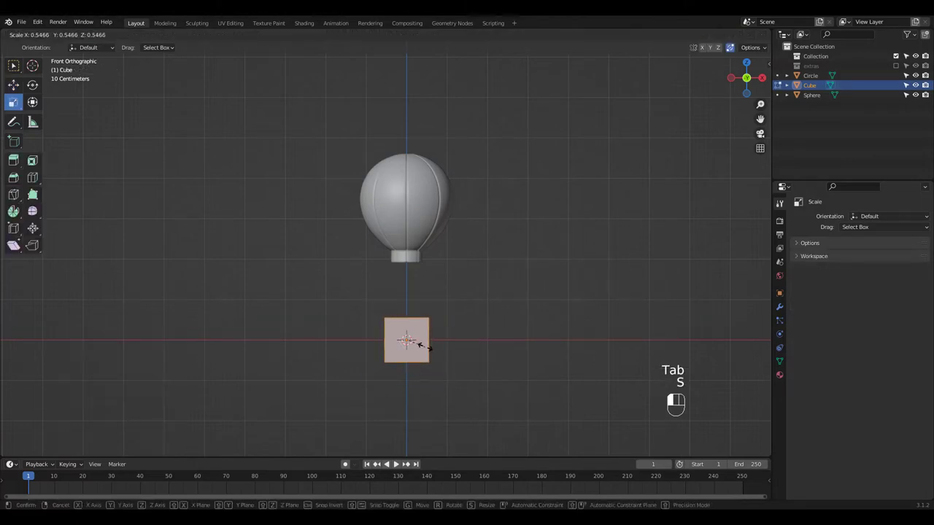
click(420, 344)
Step: Delete the cube's top face to make an open basket
middle_drag(423, 340, 440, 322)
key(3)
click(416, 314)
key(x)
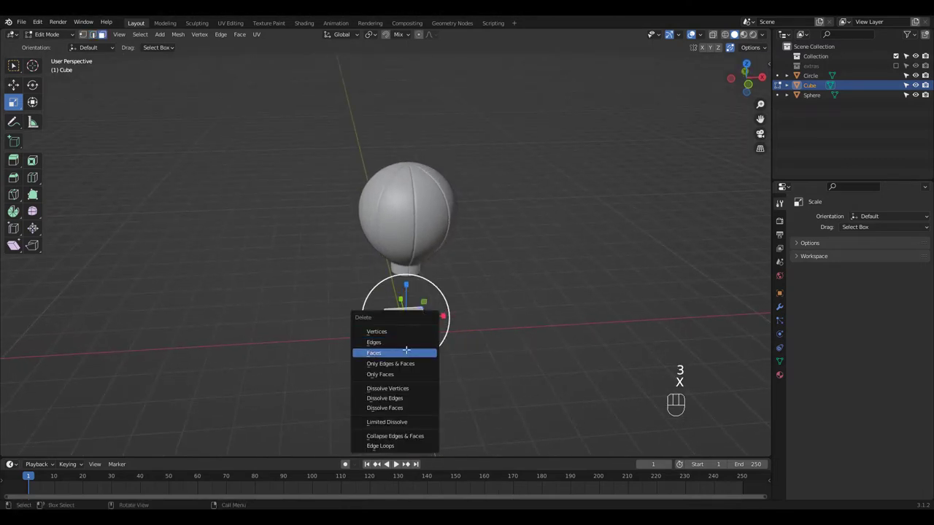
click(423, 353)
middle_drag(440, 310, 437, 348)
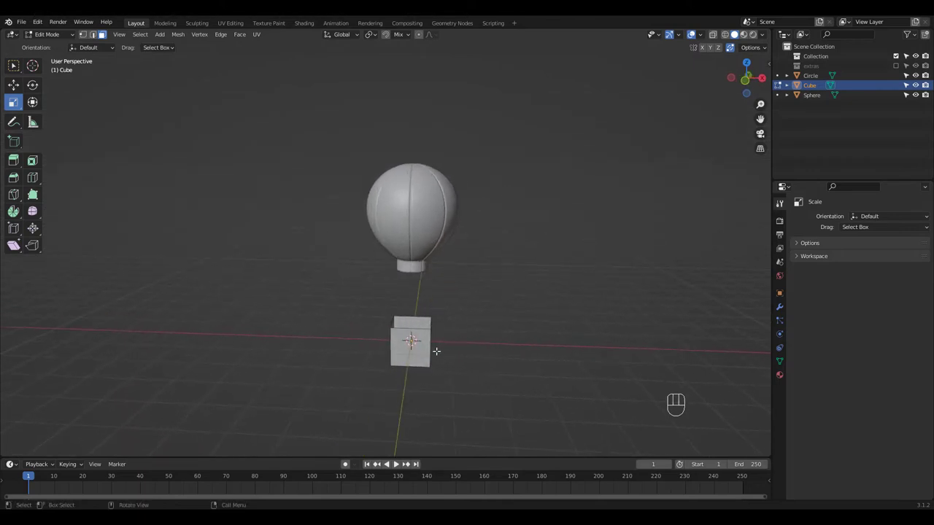
Step: In Object Mode, give the basket a Bevel modifier with amount 0 m, outer miter Arc and Clamp Overlap turned off
key(Tab)
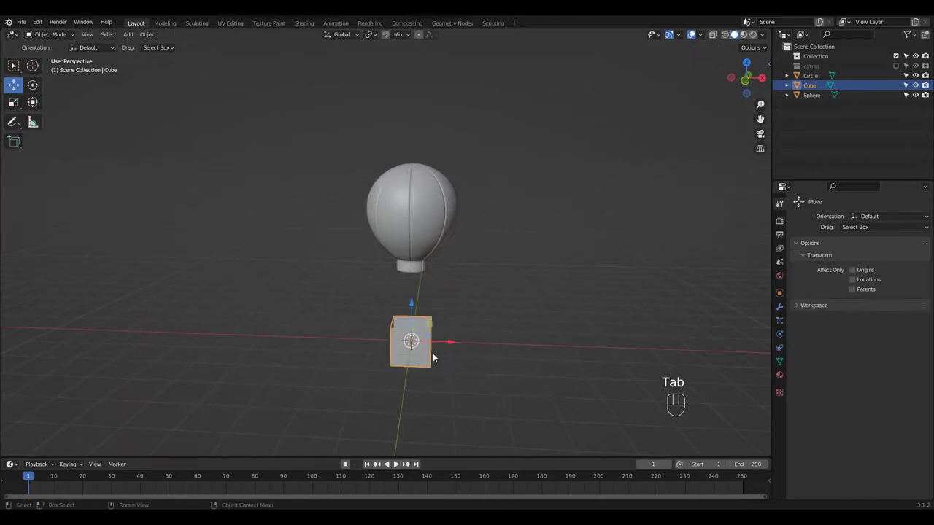
click(779, 308)
click(813, 220)
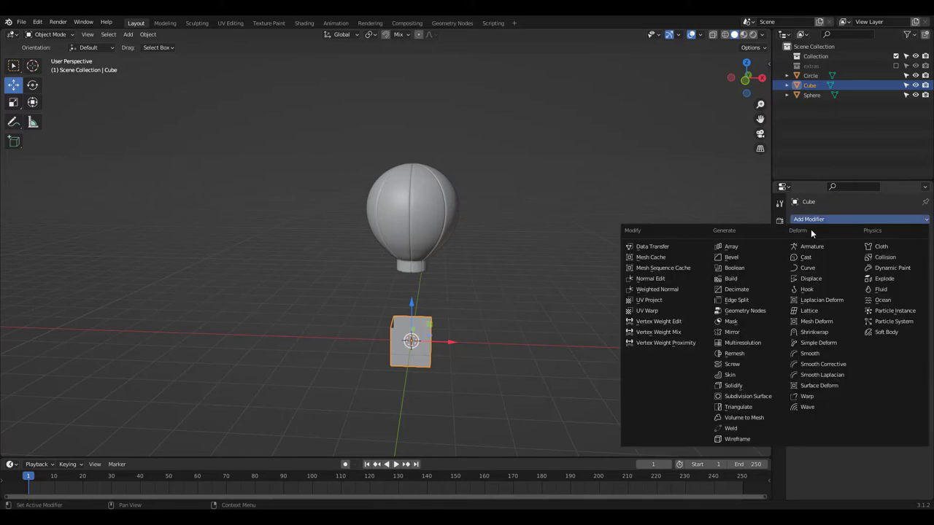
click(752, 255)
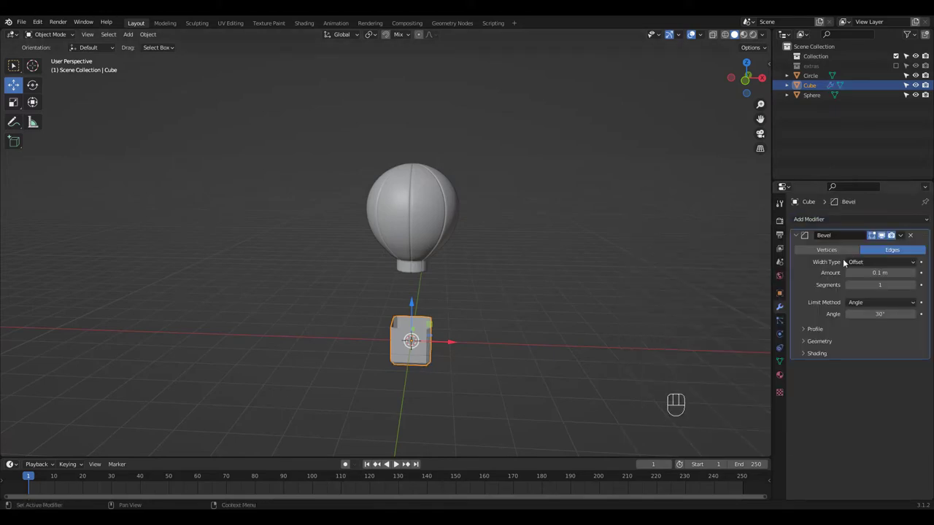
key(Return)
click(817, 343)
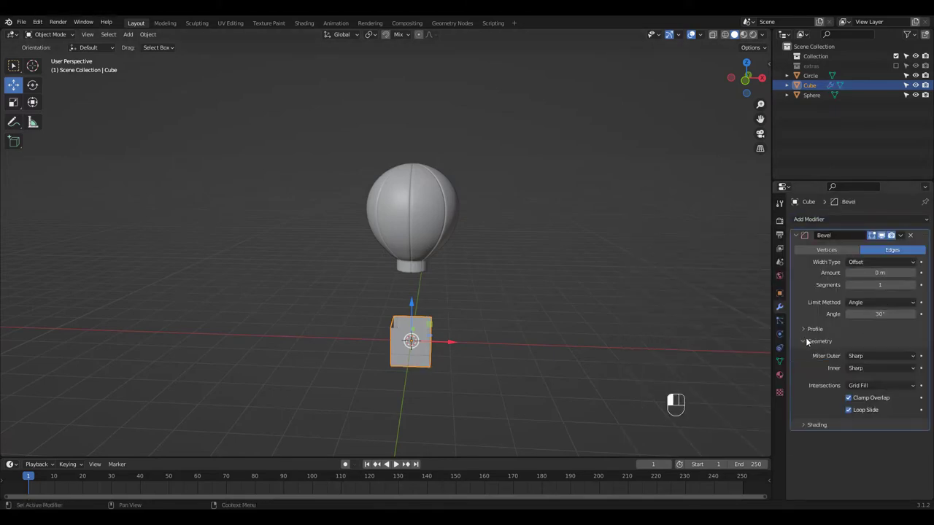
click(867, 356)
click(858, 381)
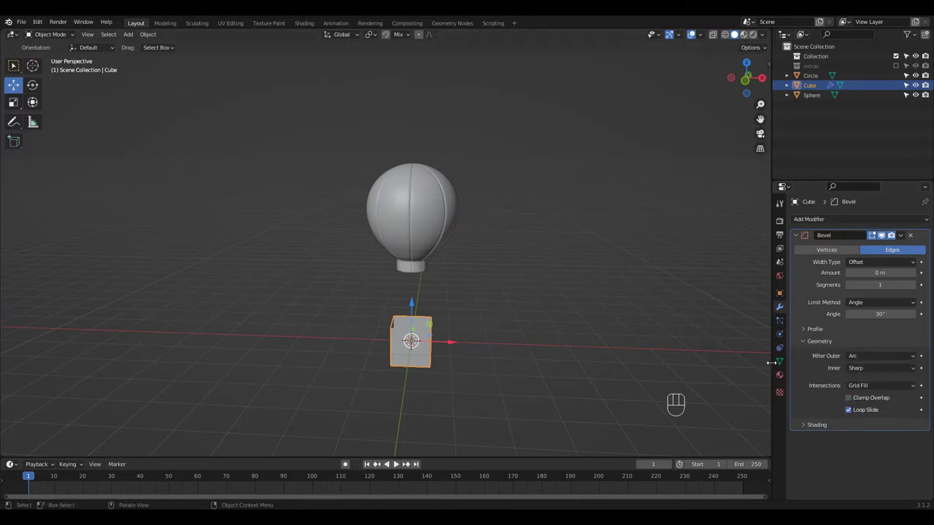
Step: Shade the basket smooth and enable Auto Smooth at 30°
right_click(394, 345)
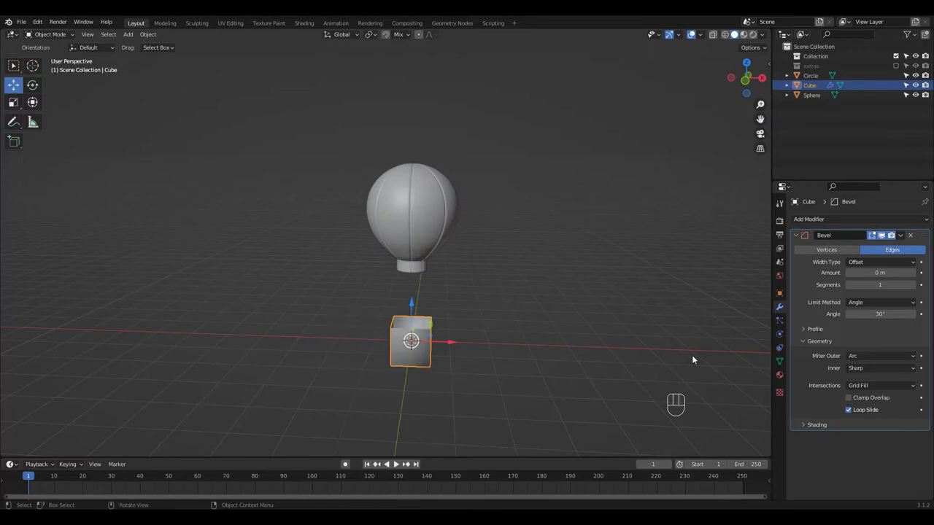
click(779, 361)
click(847, 421)
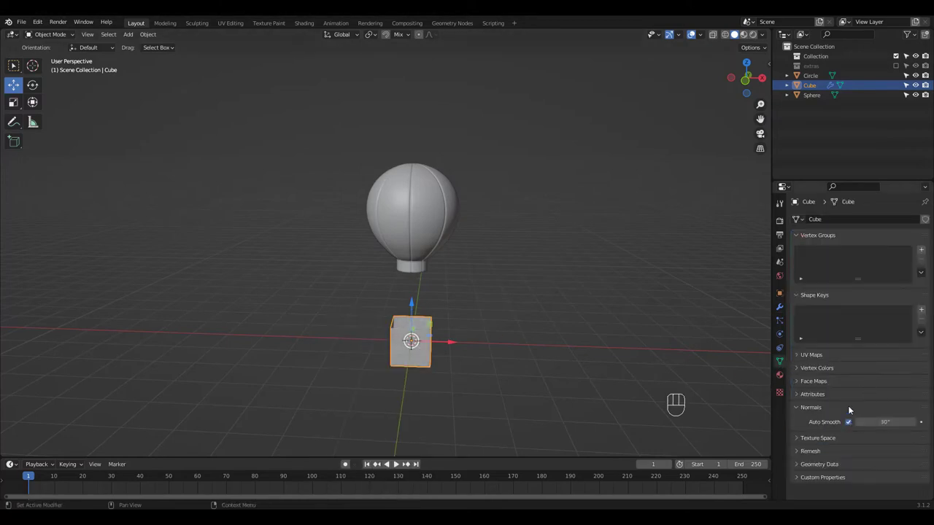
Step: Set the basket's bevel to 6 segments with an amount of 0.27 m
click(779, 307)
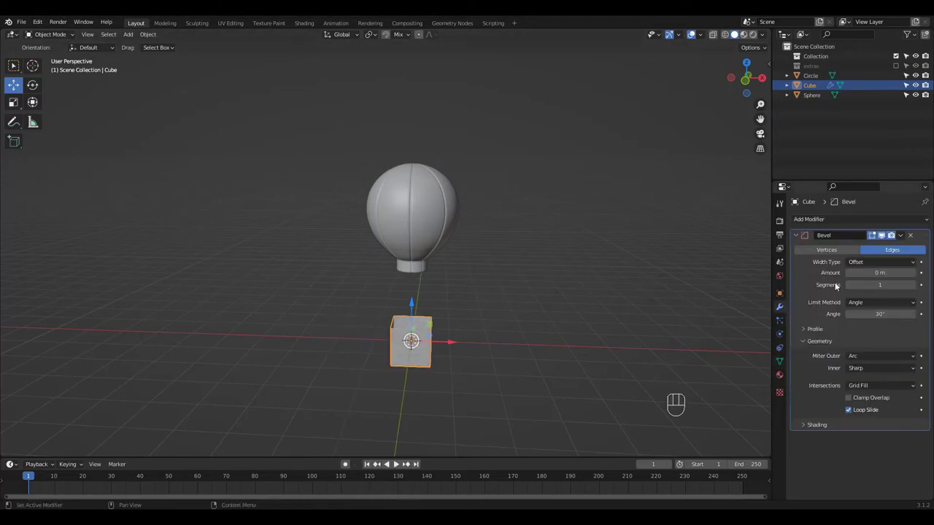
click(881, 286)
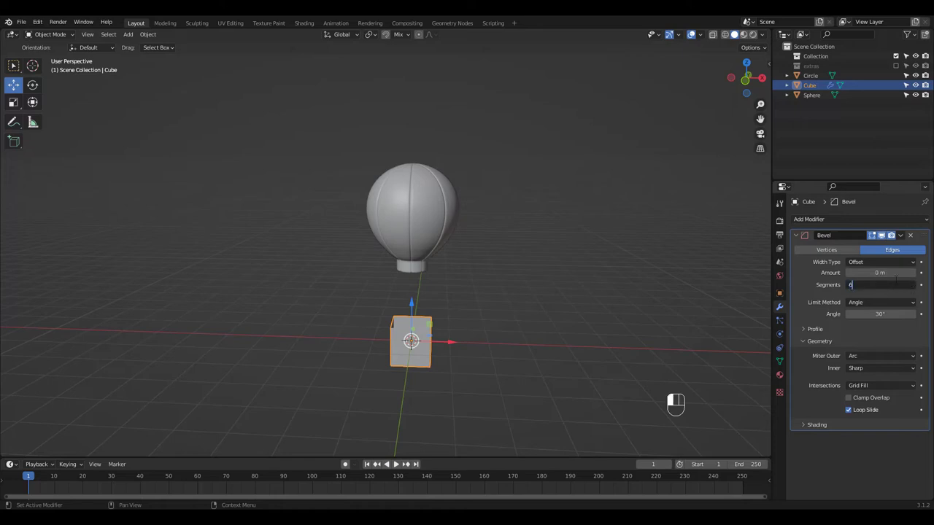
text(6)
key(Return)
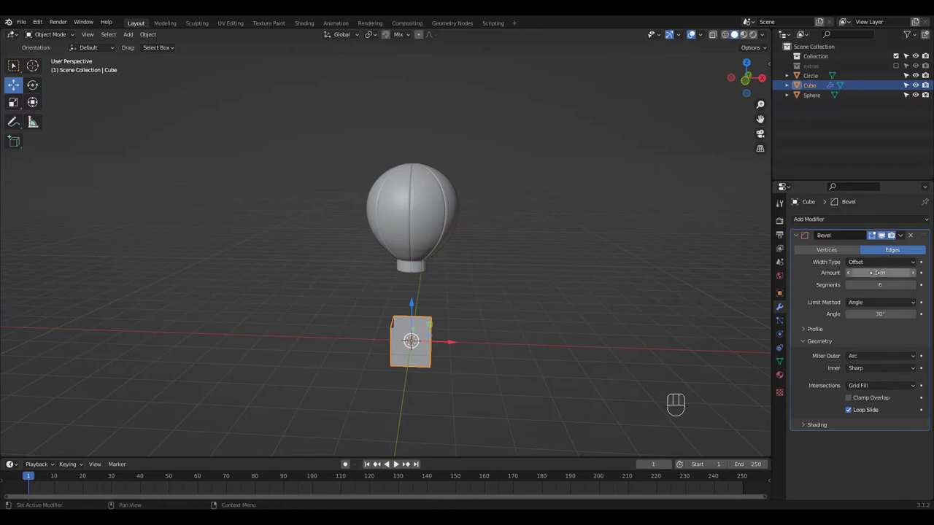
drag(878, 273, 896, 274)
middle_drag(536, 290, 522, 261)
Step: Lower the basket's top rim vertices about 0.19 m along Z and return to Object Mode
key(Tab)
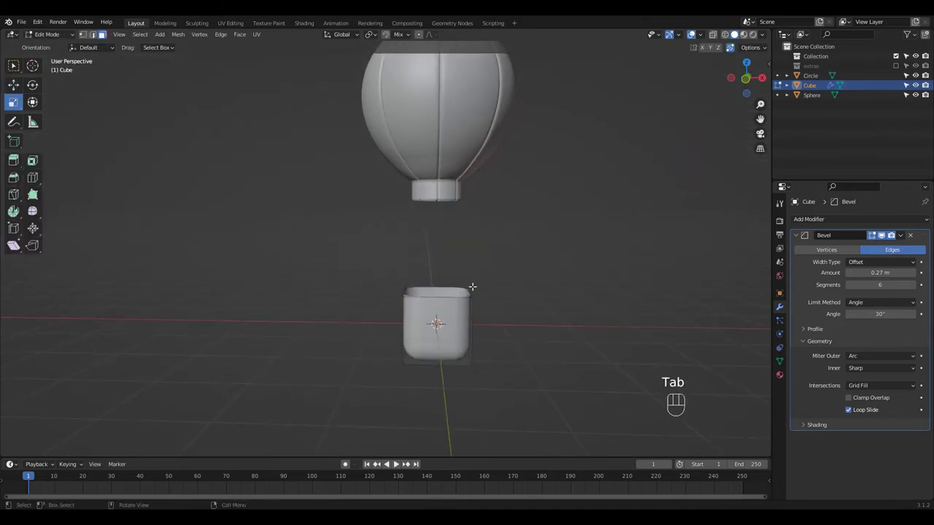
drag(379, 267, 504, 298)
middle_drag(488, 256, 486, 281)
key(1)
drag(375, 254, 500, 310)
middle_drag(493, 279, 489, 224)
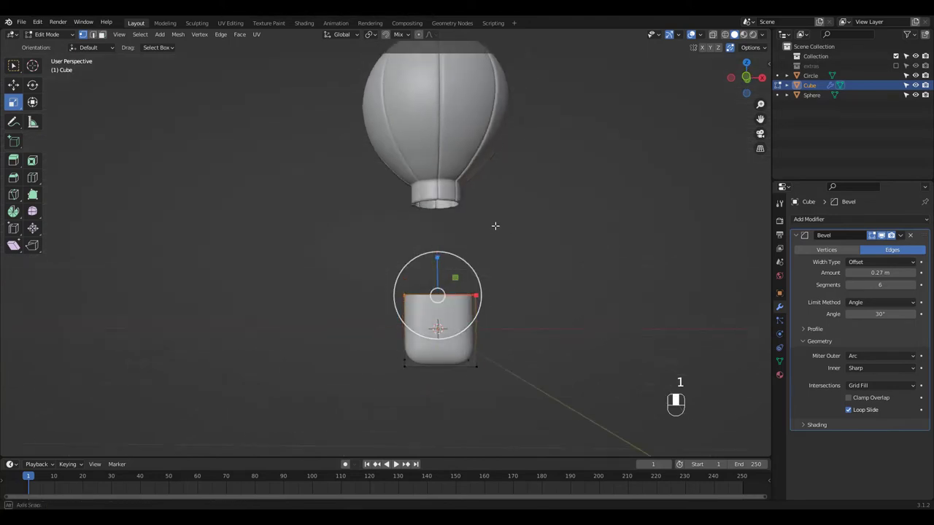
key(g)
key(z)
click(440, 274)
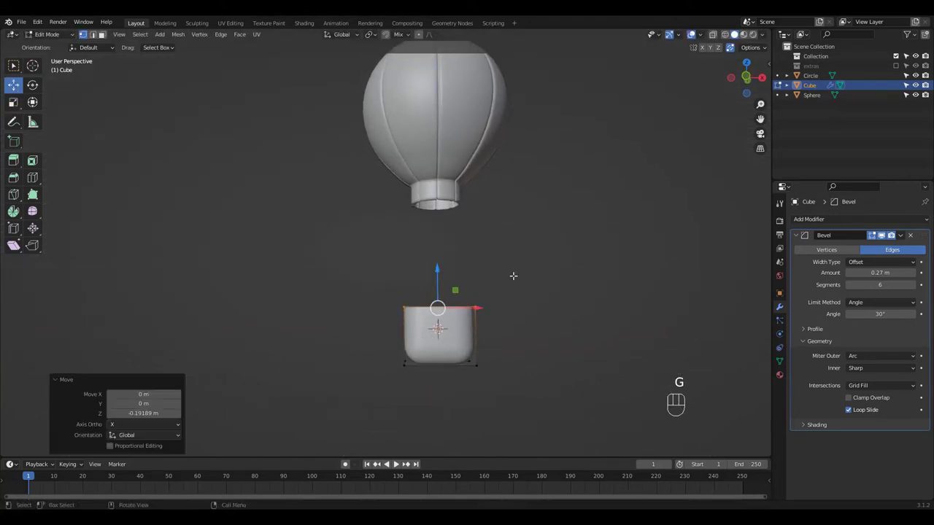
key(Tab)
Step: Set the basket's origin to its geometry
right_click(454, 330)
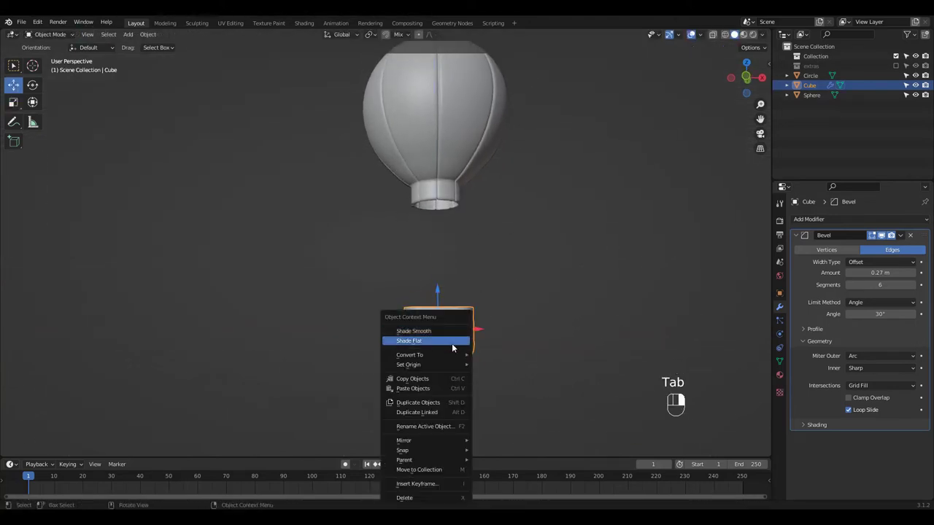
mouse_move(445, 364)
click(496, 374)
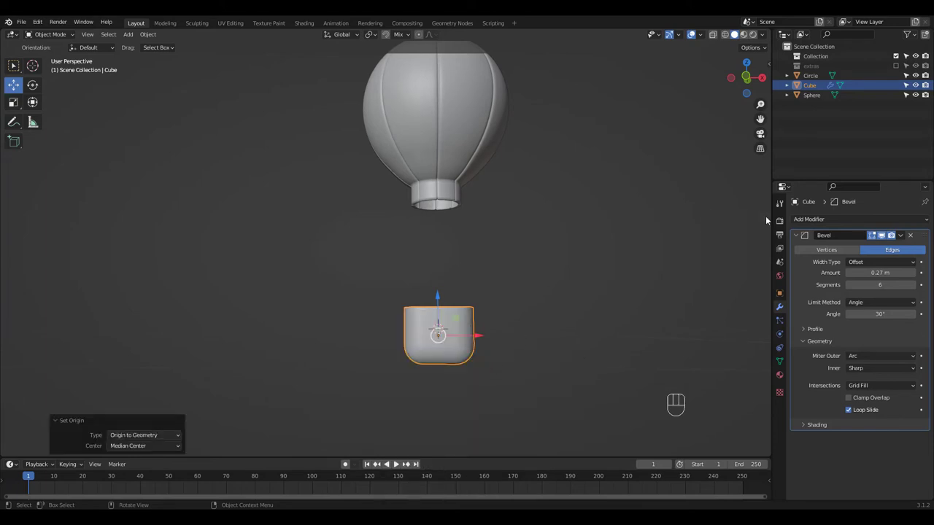
Step: Add a Solidify modifier to the basket with a thickness of 0.028 m and deselect it
middle_drag(711, 244, 699, 289)
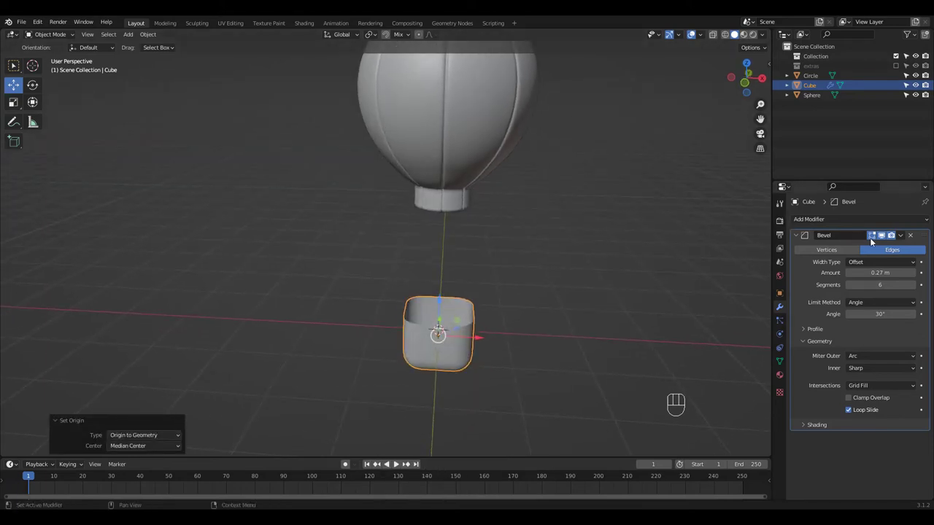
click(839, 219)
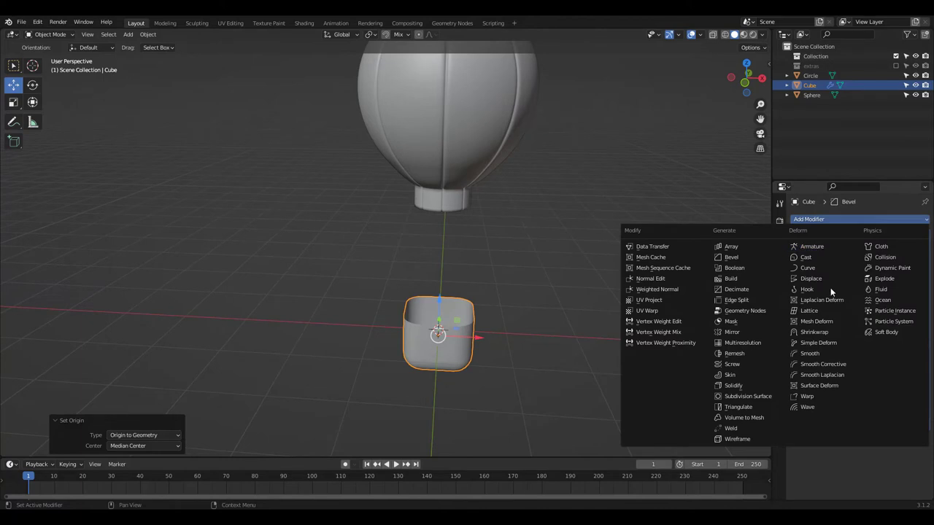
click(757, 386)
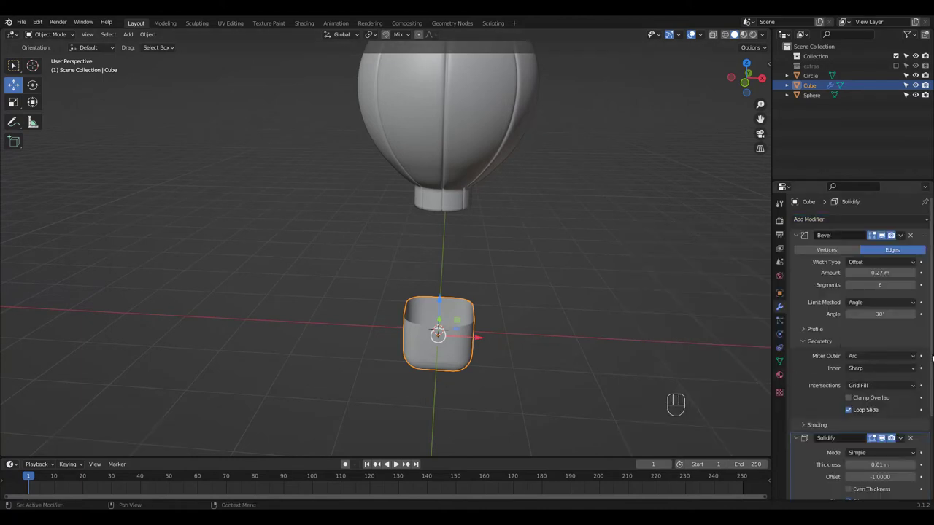
click(796, 235)
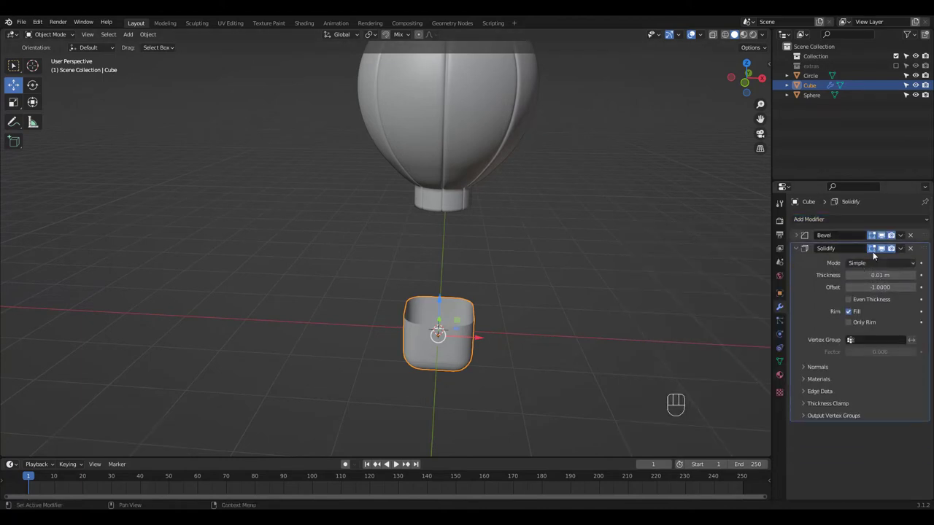
click(879, 275)
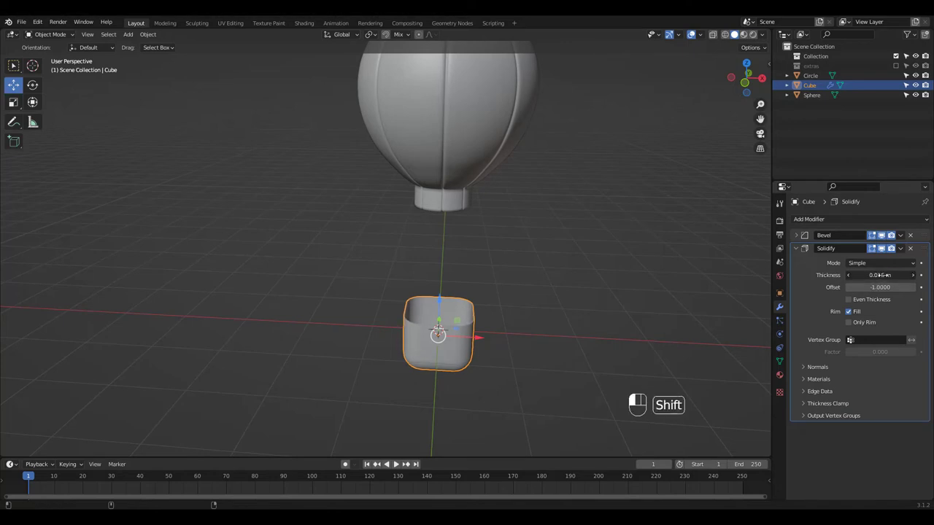
shift+drag(886, 275, 891, 276)
middle_drag(496, 260, 494, 319)
middle_drag(799, 272, 571, 247)
ctrl+middle_drag(528, 232, 543, 270)
click(543, 270)
Step: In front view, raise the basket about 1.18 m along Z beneath the balloon's neck
key(KP_1)
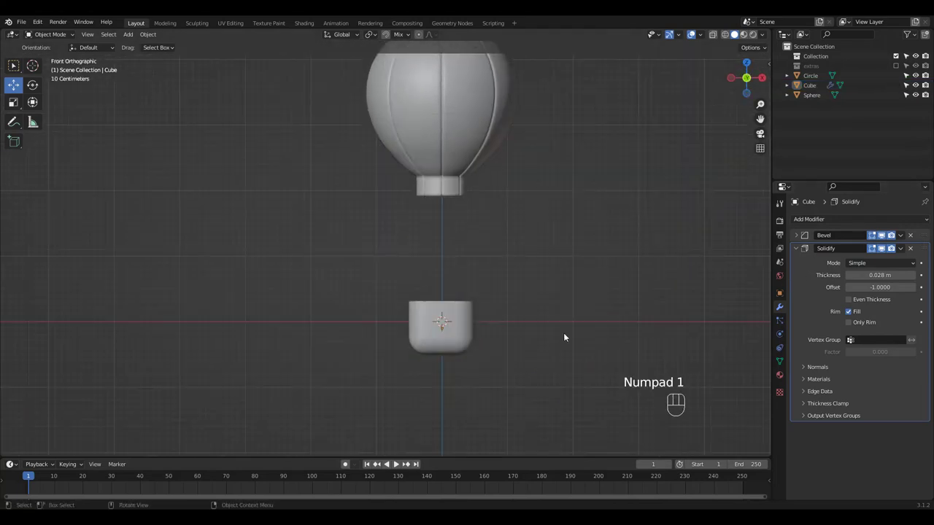
click(459, 327)
drag(442, 286, 440, 208)
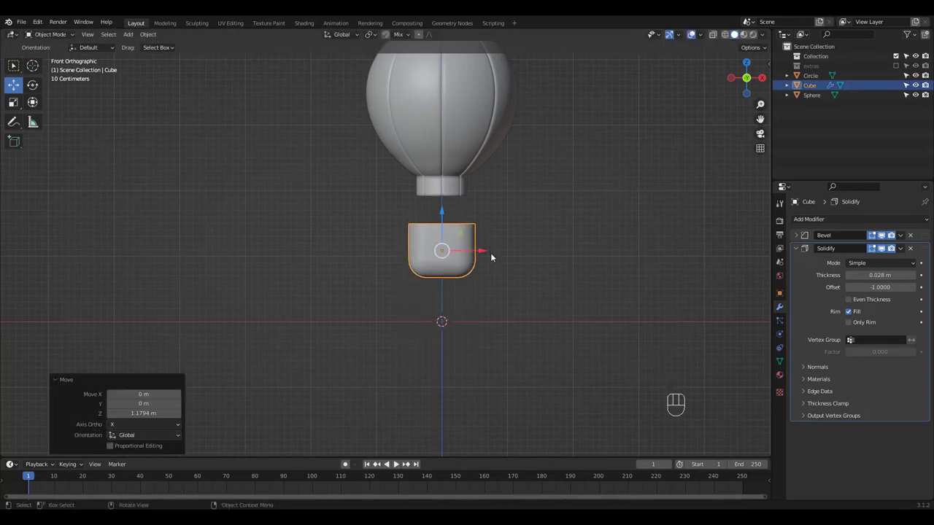
Step: Scale the whole basket mesh down to roughly three quarters, then raise the basket slightly toward the neck in Object Mode
key(Tab)
key(a)
key(s)
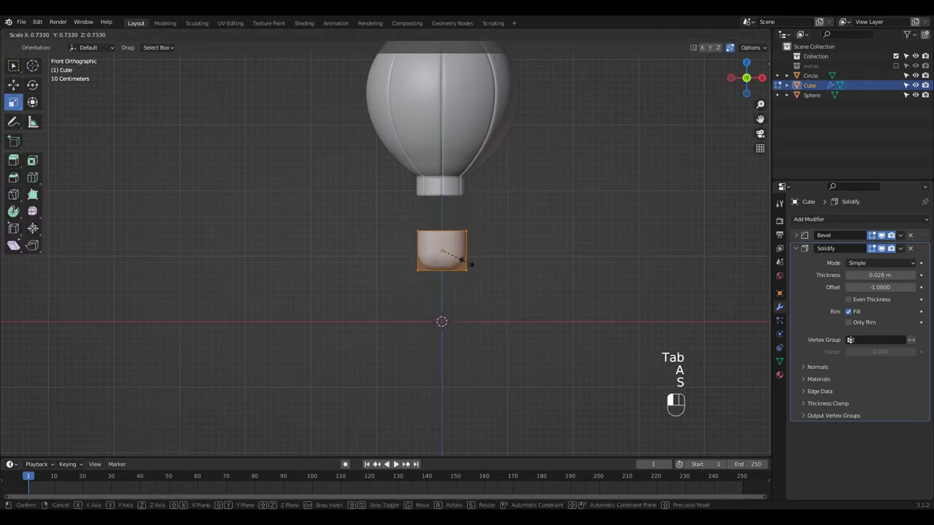
click(472, 264)
key(Tab)
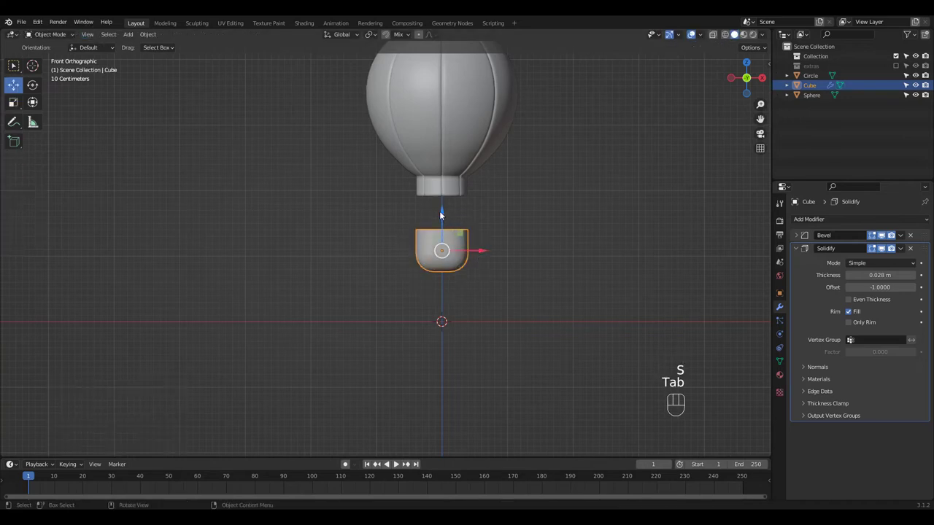
drag(440, 210, 440, 201)
Step: Open the balloon sphere's mesh in Edit Mode with nothing selected, framing the neck's lower rim
ctrl+middle_drag(493, 196, 510, 146)
shift+middle_drag(483, 211, 590, 187)
click(452, 168)
key(Tab)
key(alt+a)
ctrl+middle_drag(431, 201, 418, 146)
shift+middle_drag(491, 209, 483, 198)
middle_drag(413, 244, 459, 281)
scroll(448, 227, up, 2)
Step: Select an edge on a seam near the neck's bottom rim and snap the 3D cursor to it
key(2)
click(446, 226)
key(shift+s)
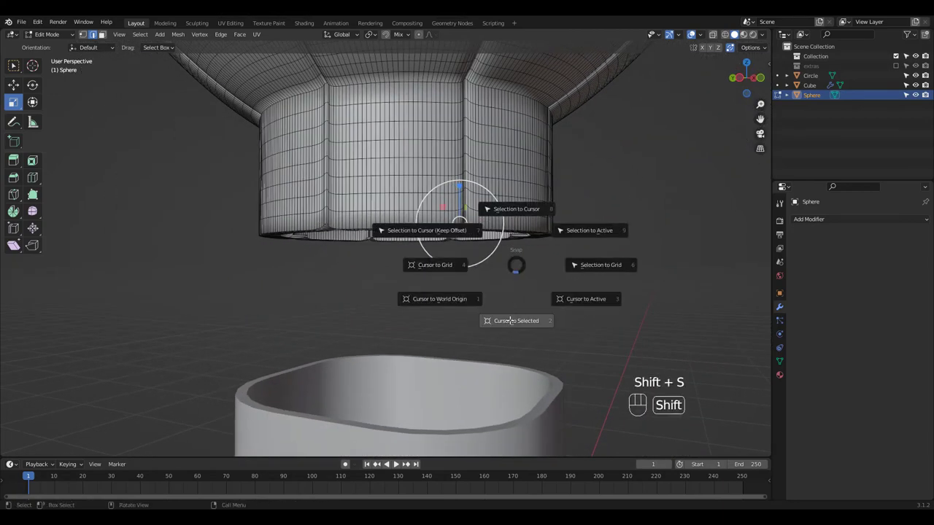
click(508, 329)
ctrl+middle_drag(520, 263, 530, 286)
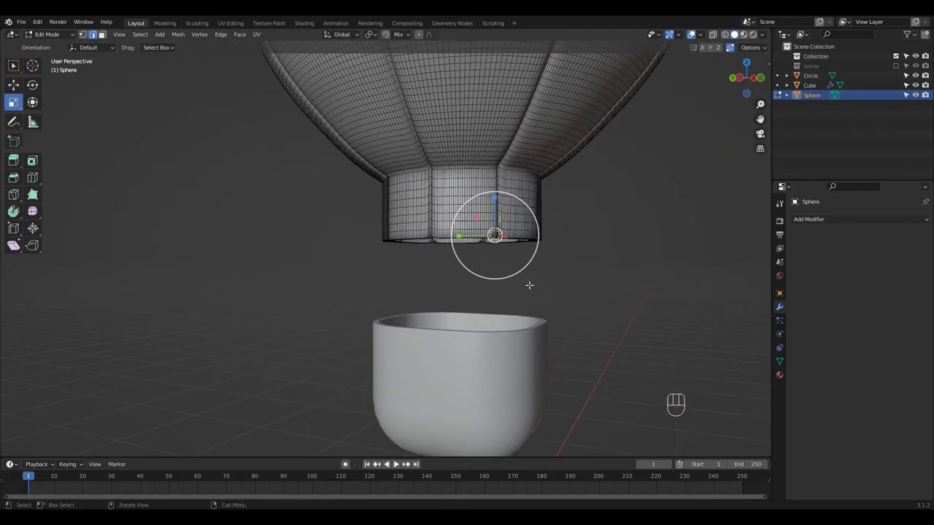
Step: Leave the balloon's Edit Mode, add a single vertex object at the 3D cursor and use vertex selection
key(Tab)
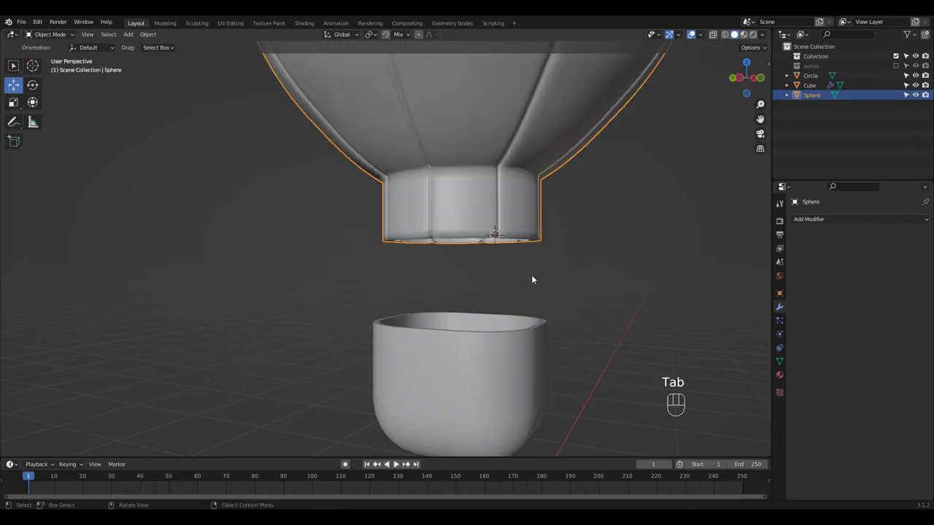
key(shift+a)
mouse_move(532, 276)
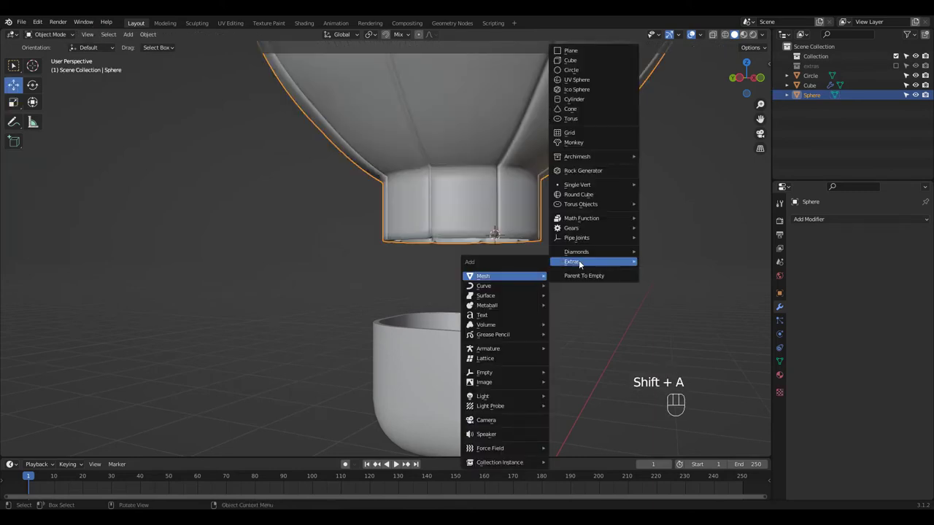
mouse_move(607, 185)
click(667, 185)
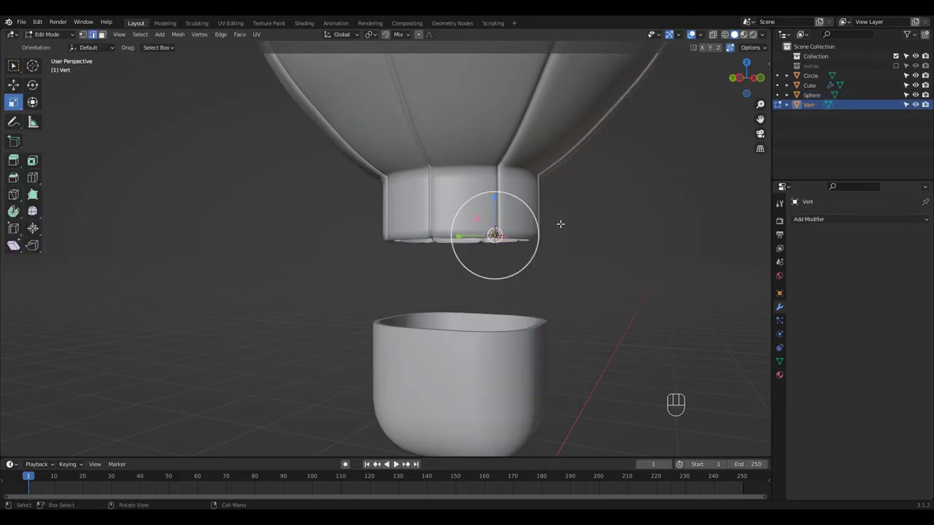
key(1)
Step: Extrude the vertex downward and move its new end onto the basket's rim, forming a straight connecting line
ctrl+middle_drag(557, 257, 549, 283)
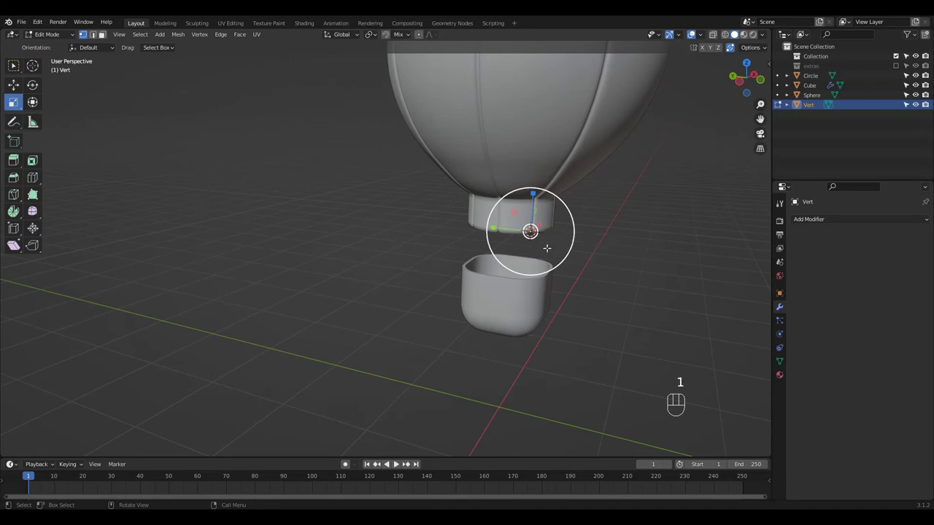
key(e)
click(545, 287)
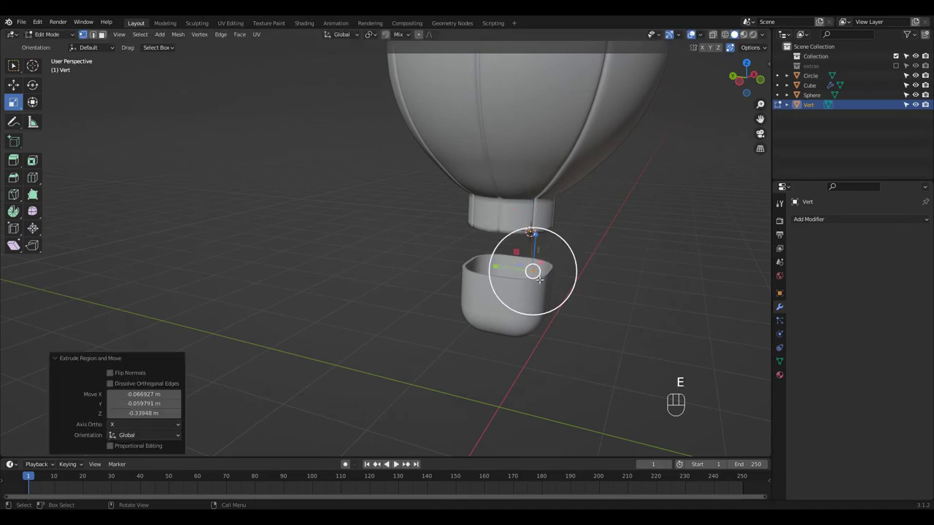
key(g)
ctrl+middle_drag(552, 287, 510, 277)
key(g)
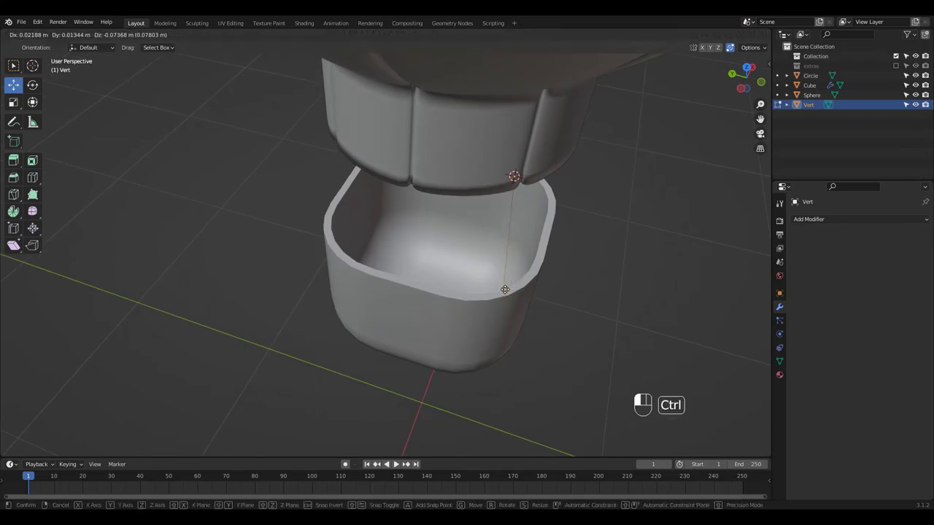
click(511, 286)
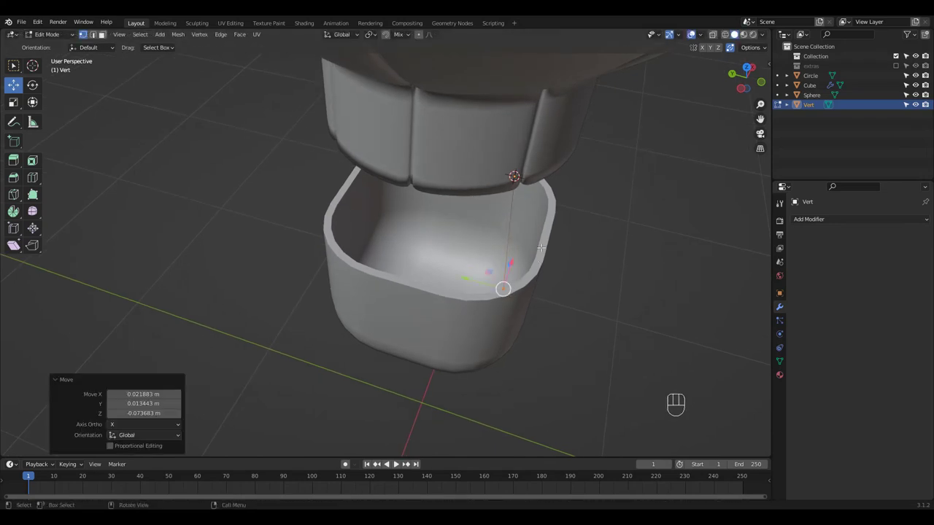
middle_drag(512, 286, 569, 210)
click(560, 244)
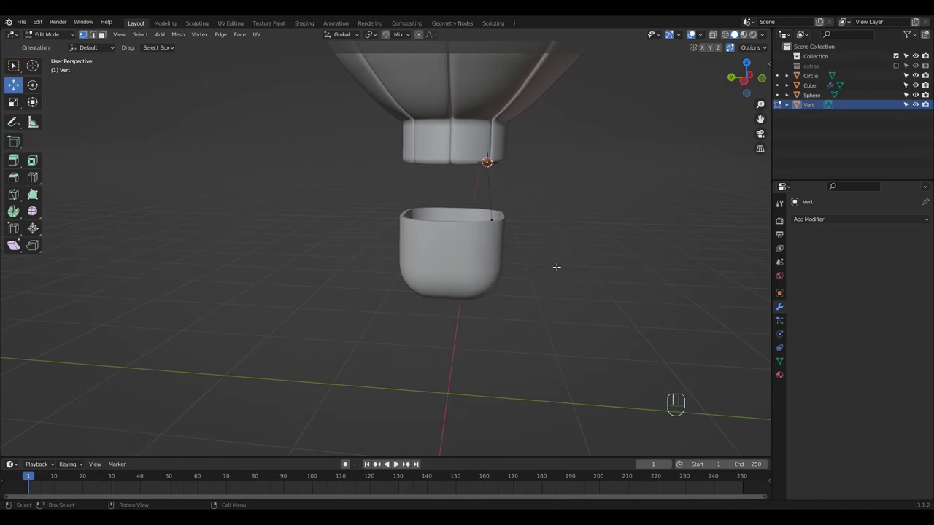
Step: Snap the 3D cursor to the world origin and set the connecting line's origin to the 3D cursor
key(shift+s)
click(485, 300)
key(Tab)
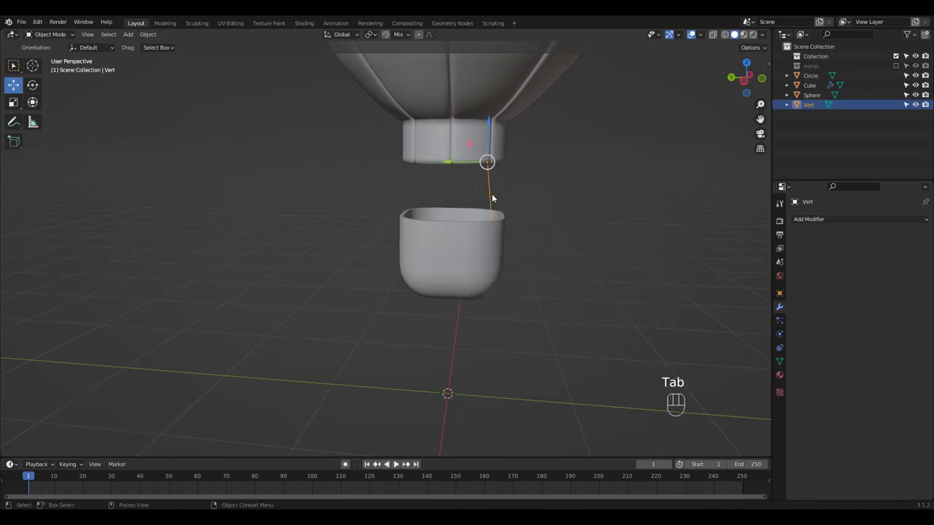
right_click(491, 194)
mouse_move(490, 195)
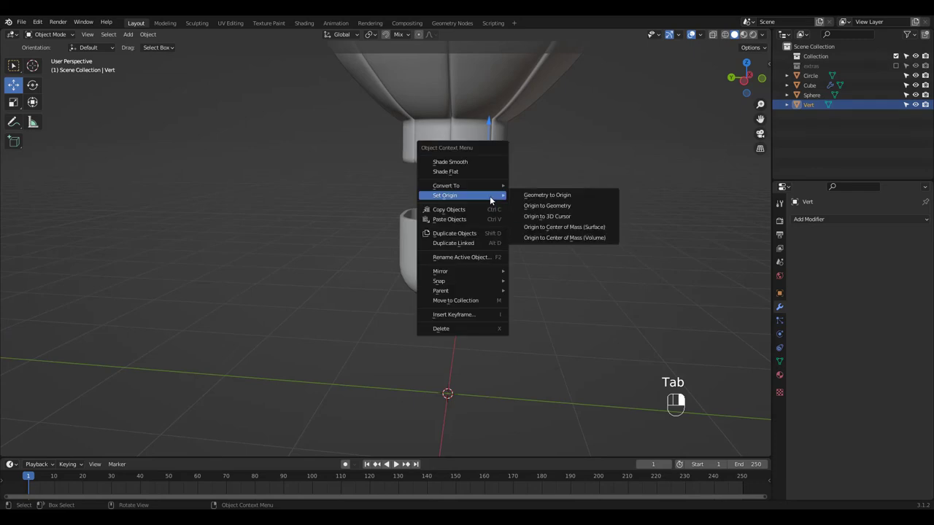
click(551, 214)
ctrl+middle_drag(552, 216, 517, 300)
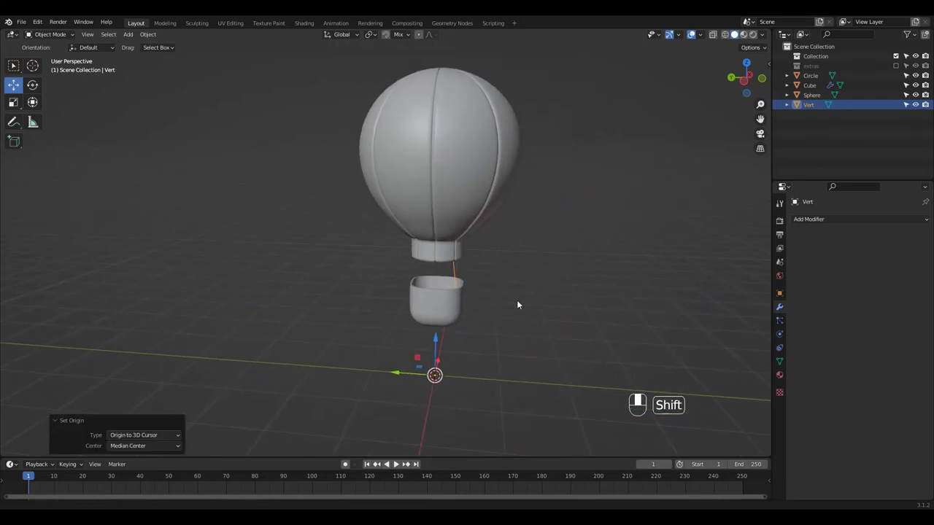
Step: Add a Mirror modifier to the connecting line with the X and Y axes enabled
click(798, 218)
click(746, 322)
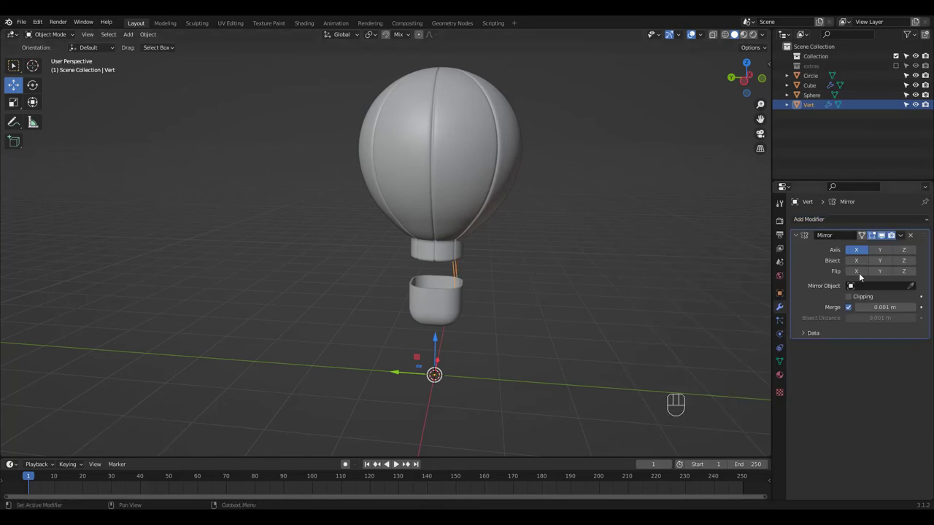
click(879, 249)
middle_drag(727, 258, 479, 258)
scroll(408, 290, up, 3)
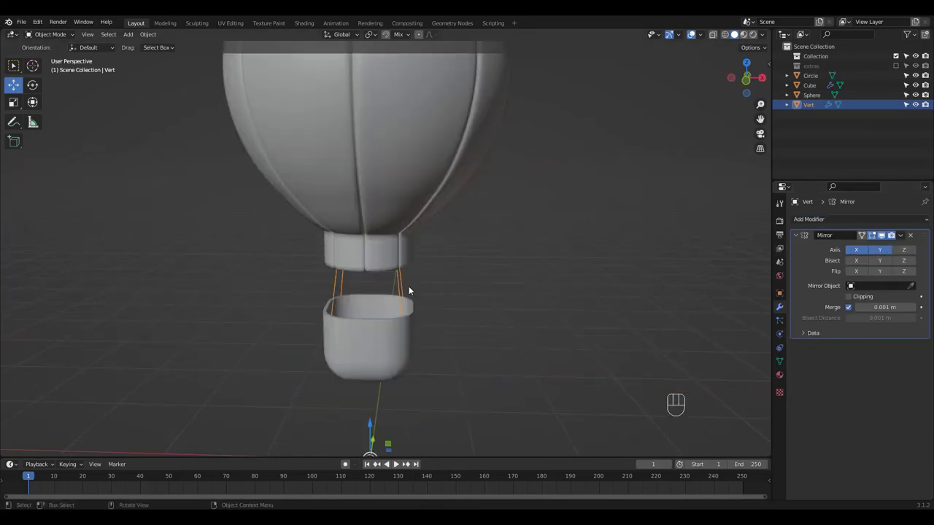
Step: Convert the mirrored connecting lines to a curve and give them a round bevel depth of 0.016 m
key(q)
click(404, 296)
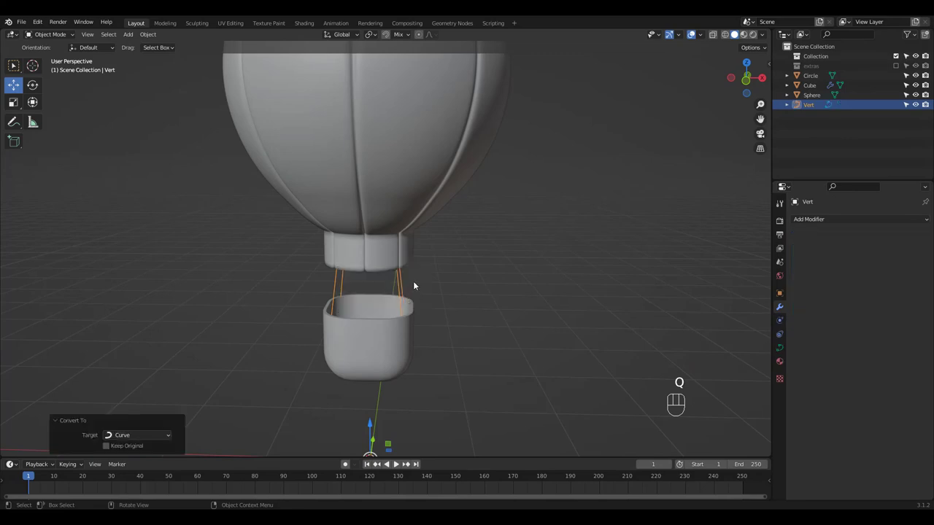
click(779, 347)
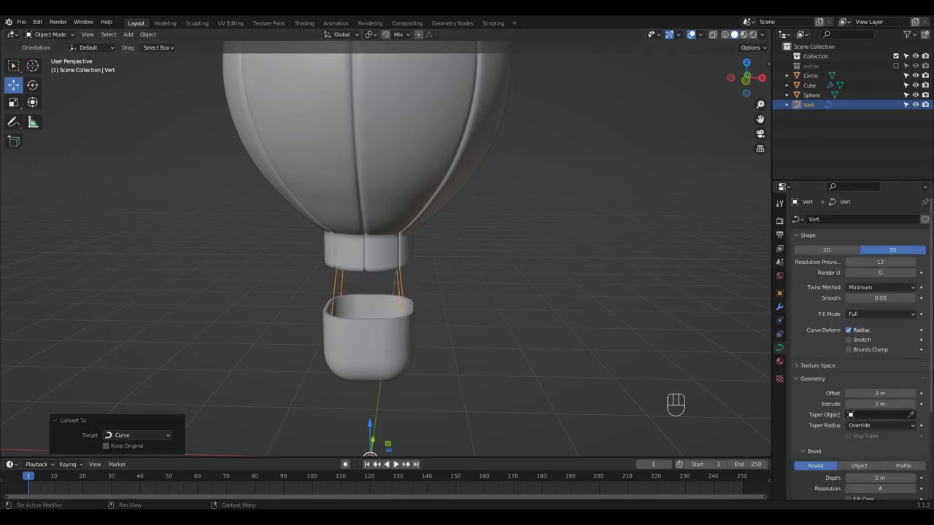
scroll(932, 406, down, 6)
shift+drag(880, 357, 886, 364)
middle_drag(419, 288, 482, 261)
click(481, 262)
Step: Set the connecting curve's bevel resolution to 8
ctrl+middle_drag(377, 292, 396, 240)
click(884, 369)
text(8)
key(Return)
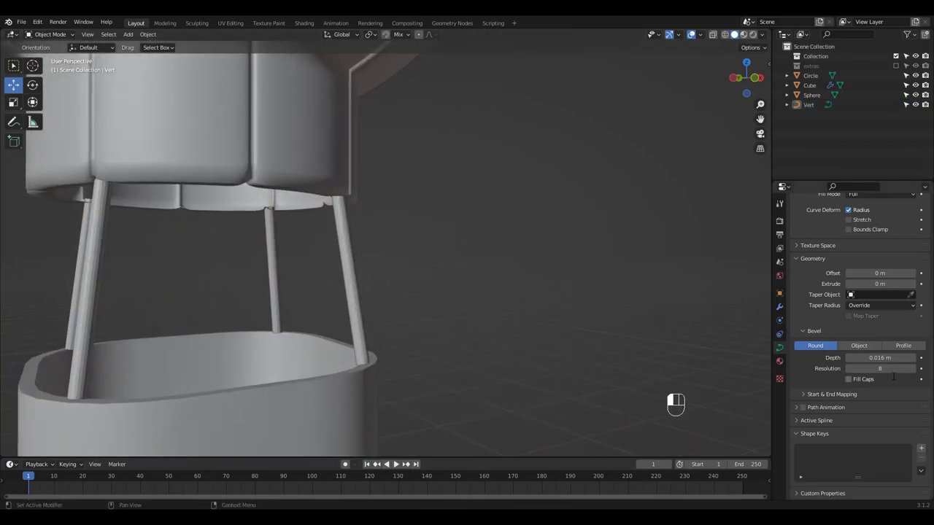
Step: Select the bevelled connecting rods and convert them from a curve to a mesh
key(q)
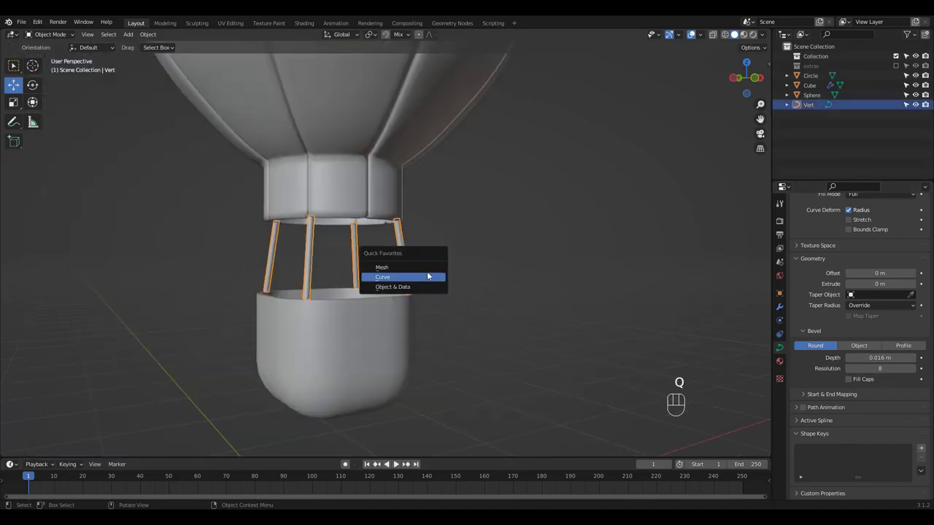
click(431, 277)
key(q)
click(405, 263)
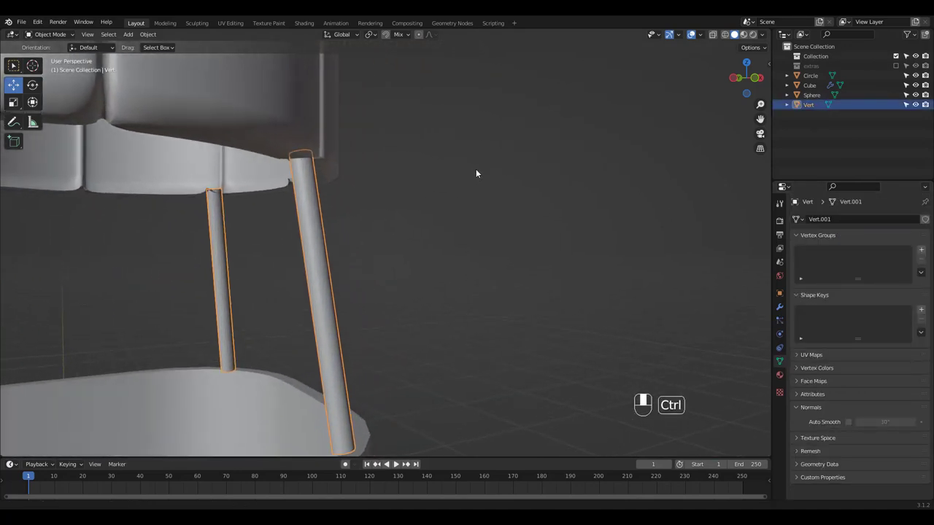